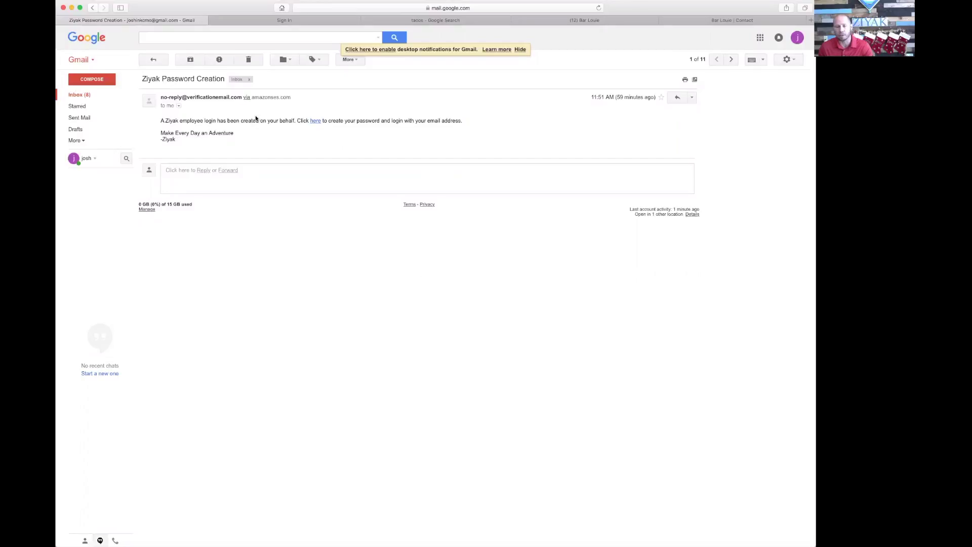
Switch to the Ziyak sign-in page, enter the account password and sign in.
left_click(286, 20)
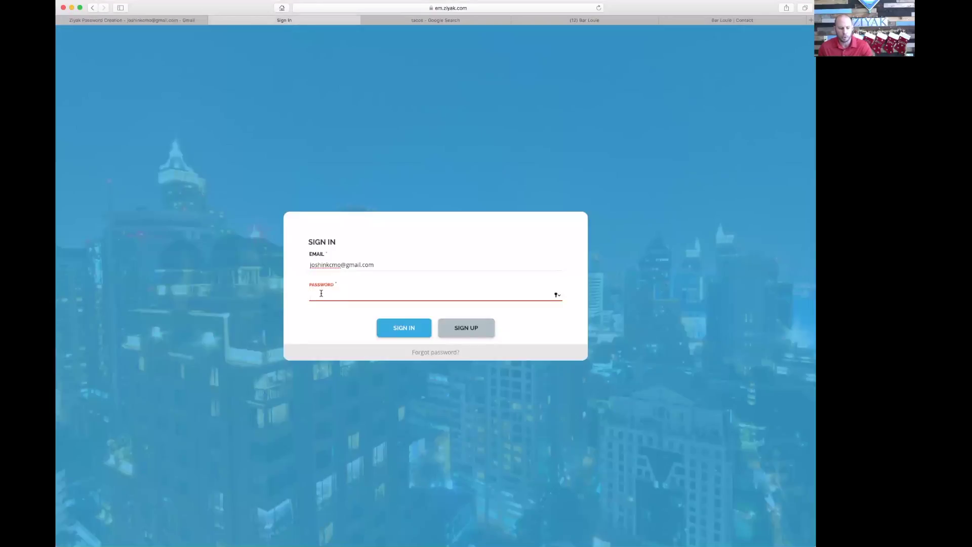
type("••")
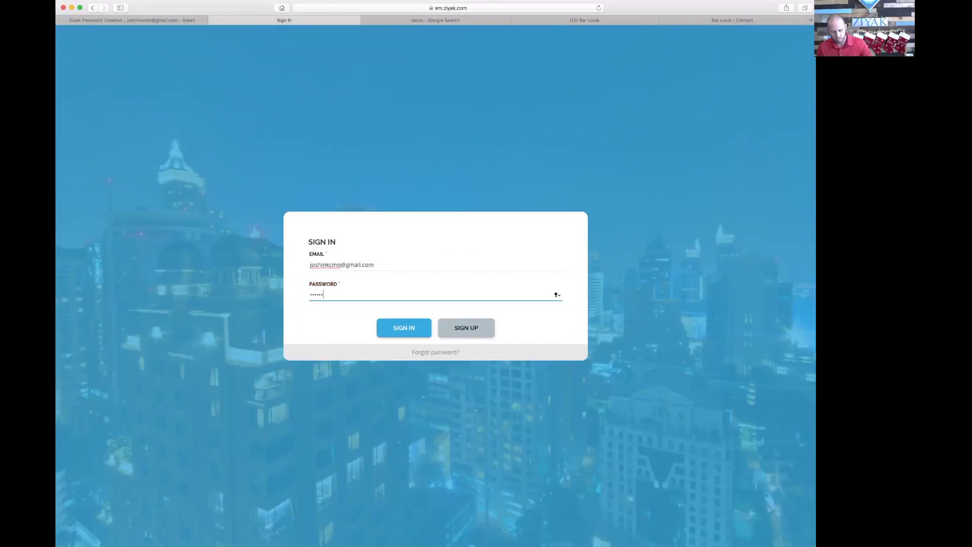
left_click(391, 333)
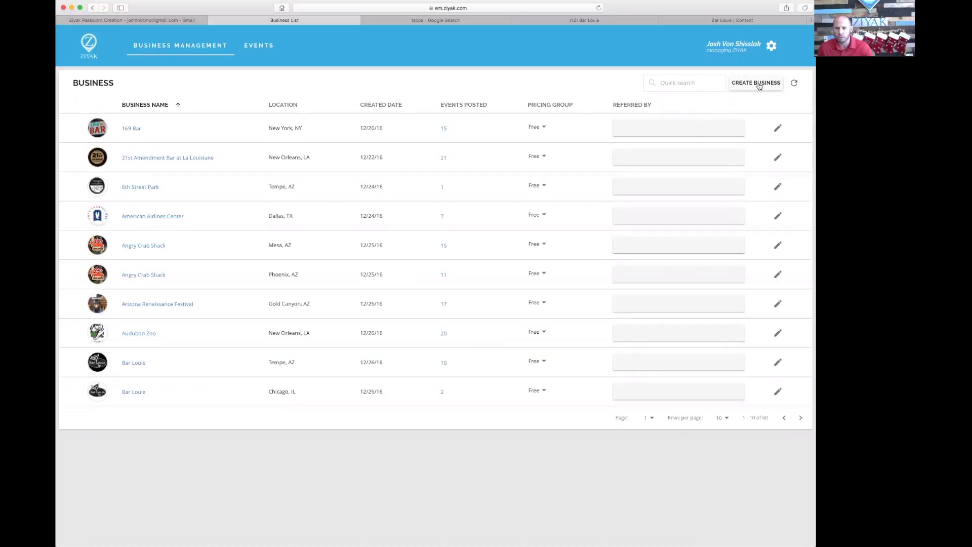
Create a business with Free pricing and fill in its name and address from the suggested Bar Louie in Chicago, IL.
left_click(760, 87)
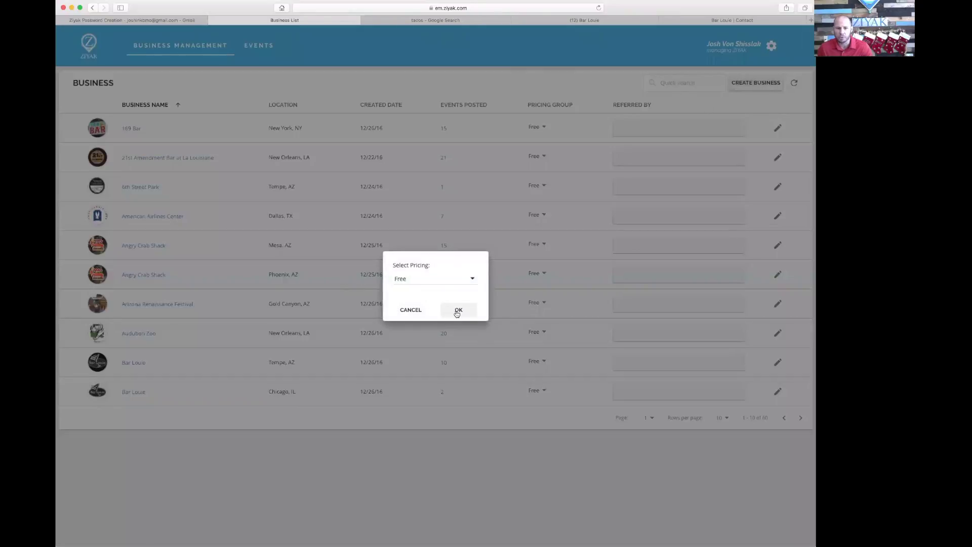
left_click(459, 311)
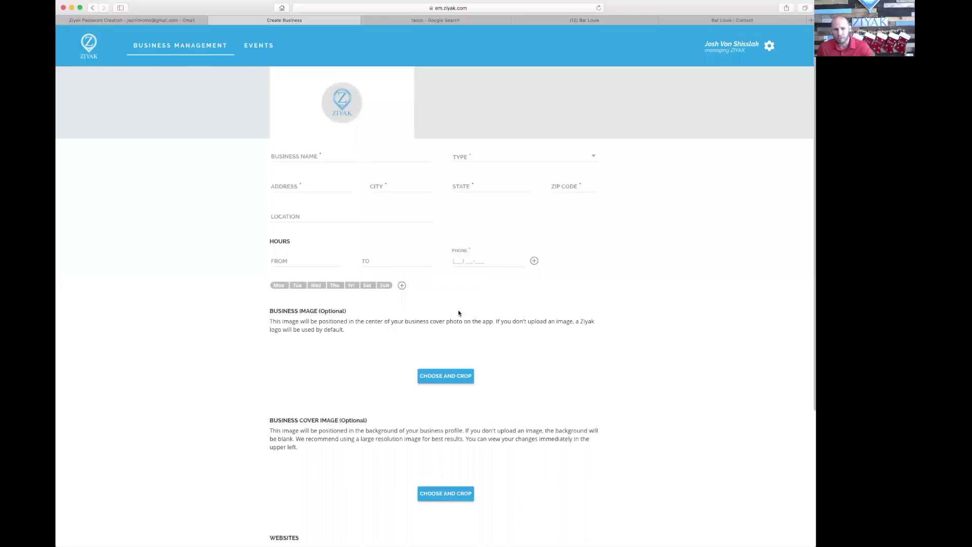
left_click(323, 158)
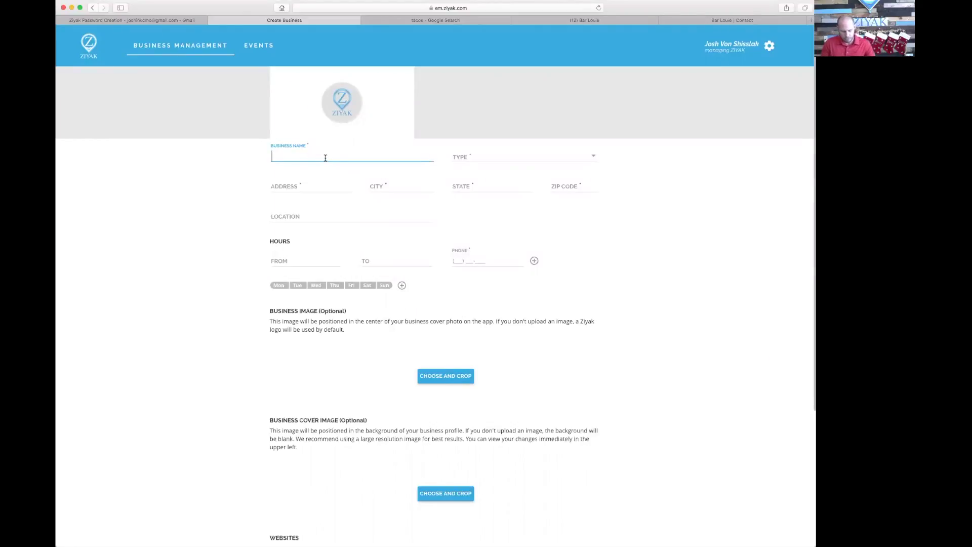
type("bar lou")
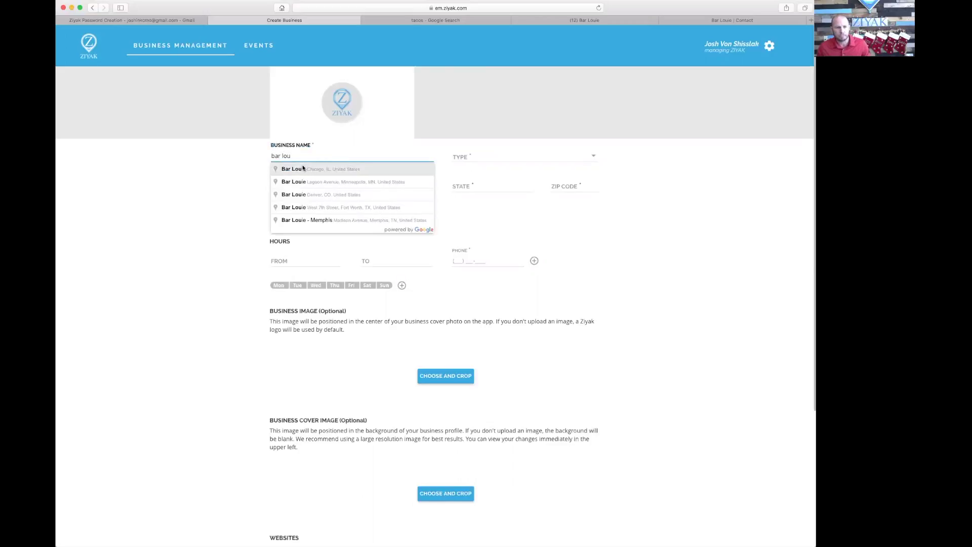
left_click(302, 169)
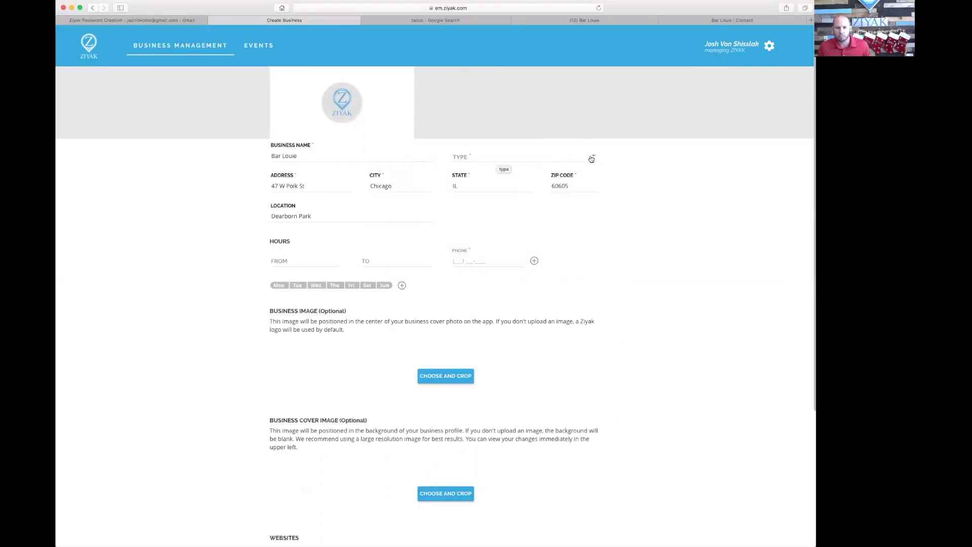
Set the business type to Food/Grocery.
left_click(593, 159)
scroll(521, 188, "down", 5)
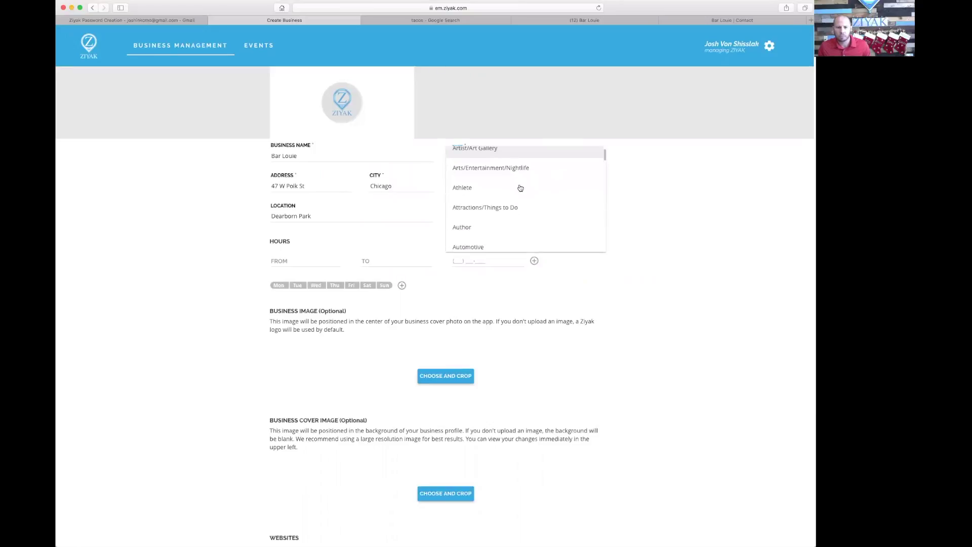
scroll(521, 188, "down", 5)
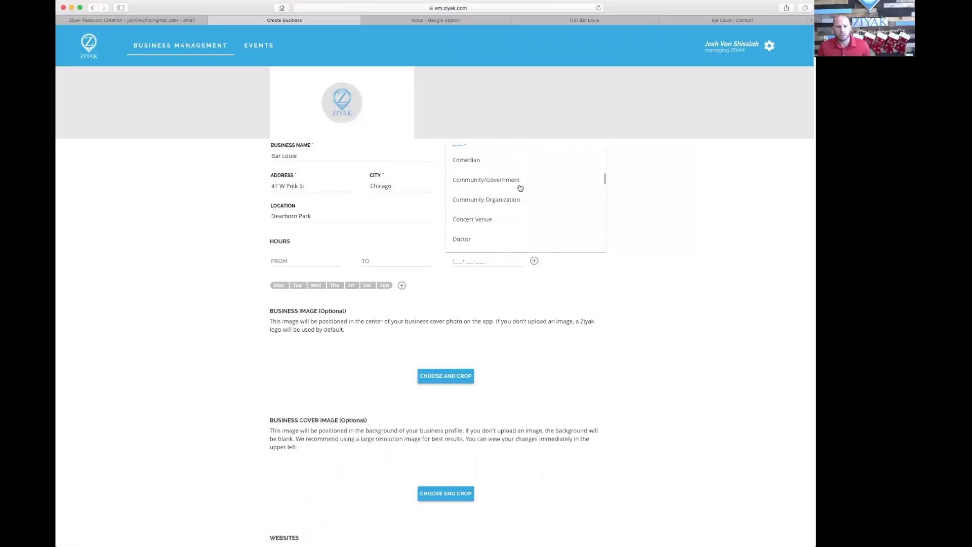
scroll(520, 189, "down", 2)
left_click(463, 208)
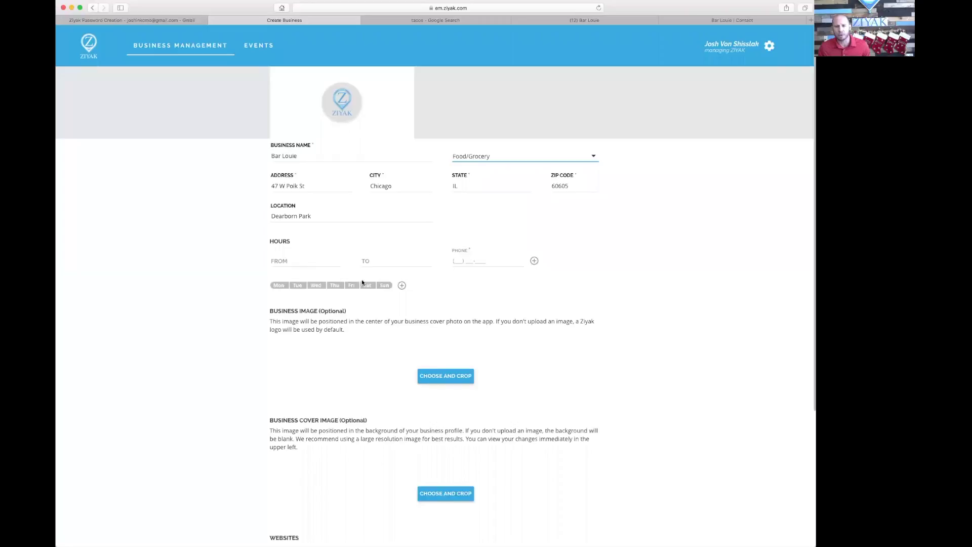
Look up the opening hours of the Chicago location on the Bar Louie website.
left_click(740, 21)
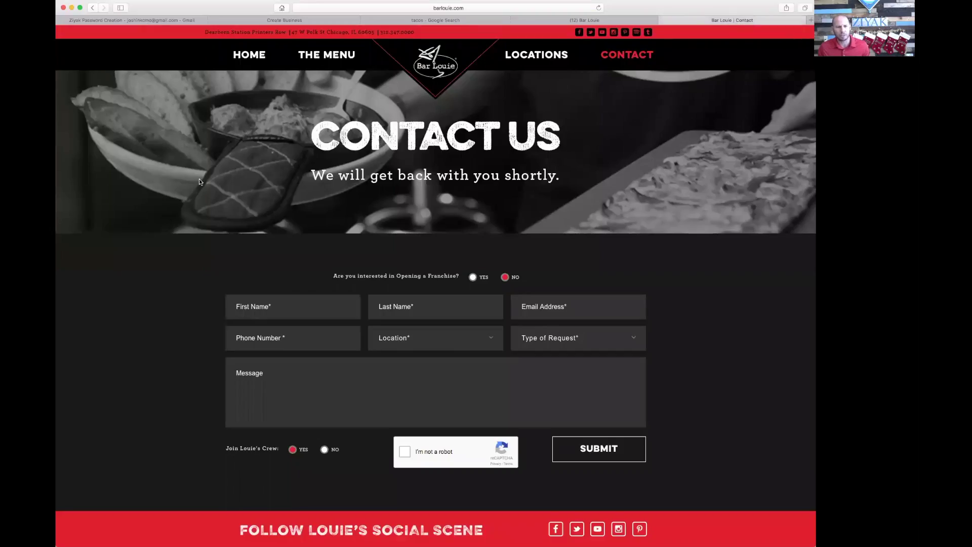
scroll(217, 161, "down", 2)
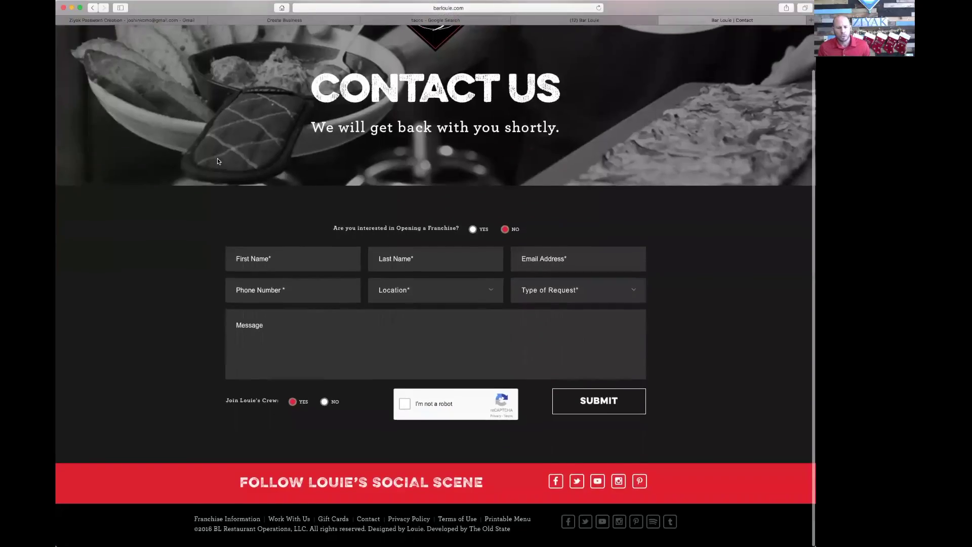
scroll(217, 164, "up", 2)
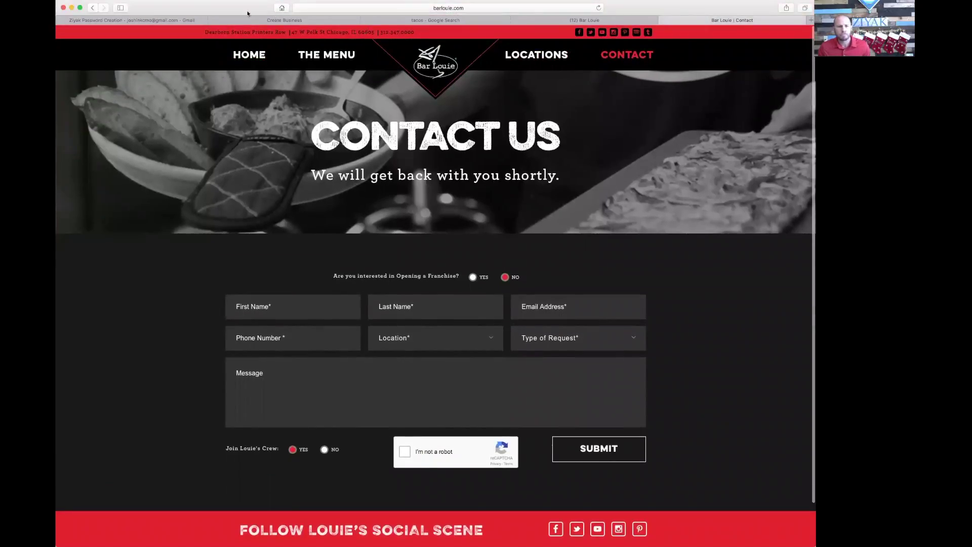
left_click(93, 8)
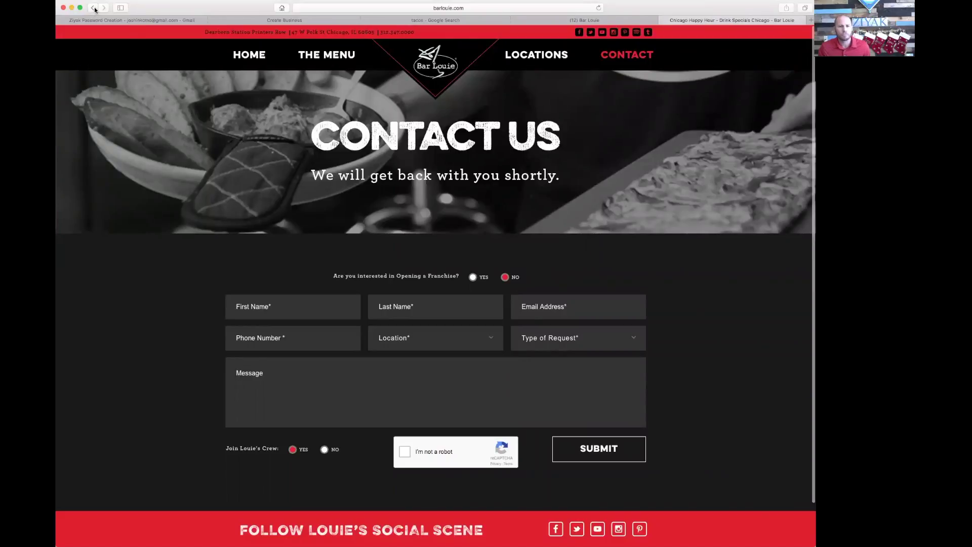
scroll(438, 151, "down", 10)
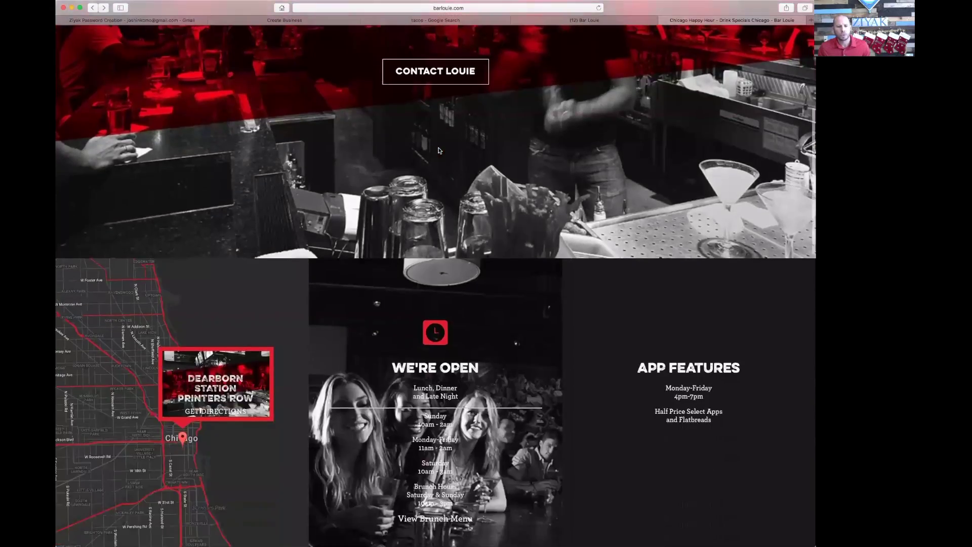
scroll(458, 197, "down", 1)
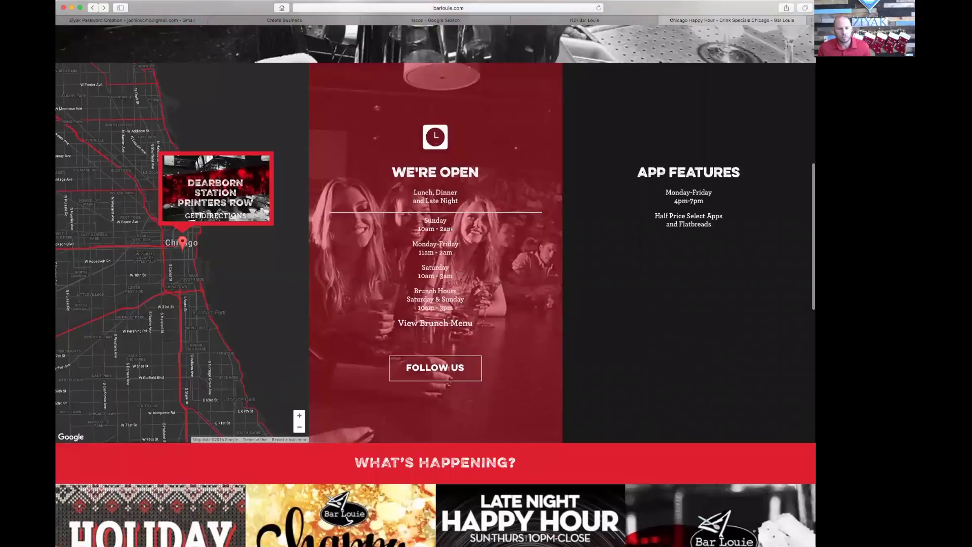
Return to the business form and select Monday through Friday for the first hours entry.
left_click(311, 20)
left_click(281, 286)
left_click(298, 286)
left_click(316, 286)
left_click(335, 285)
left_click(351, 287)
Set the Monday to Friday hours from 11:00 am to 2:00 am.
left_click(314, 261)
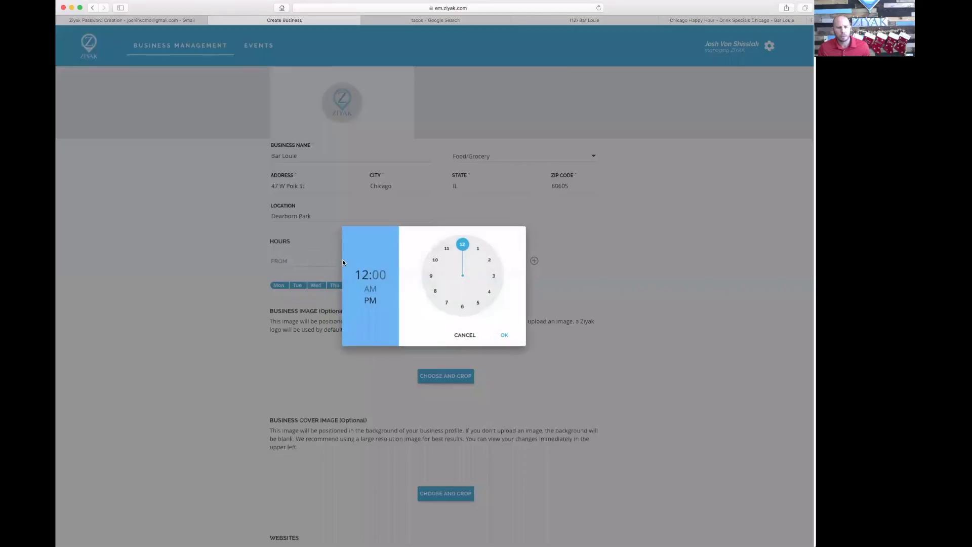
left_click(447, 248)
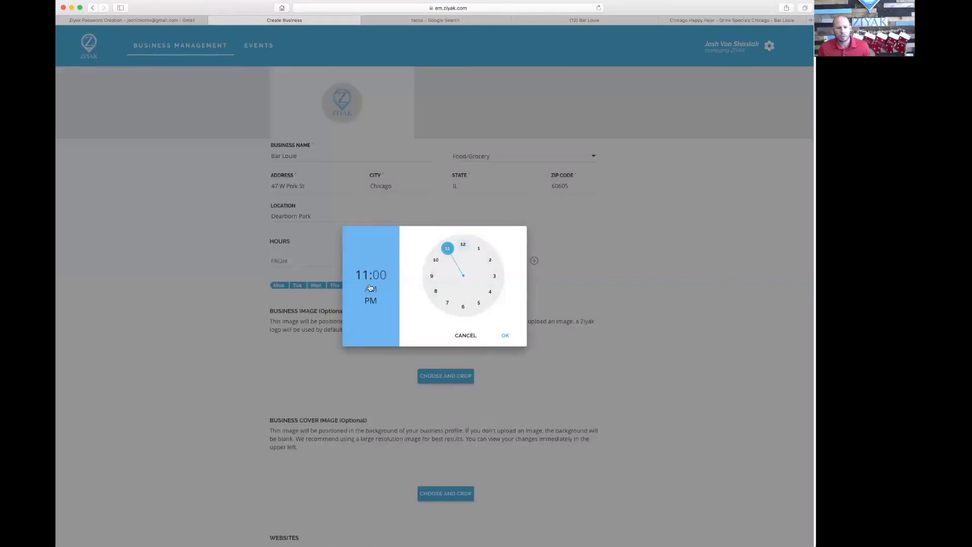
left_click(369, 289)
left_click(502, 335)
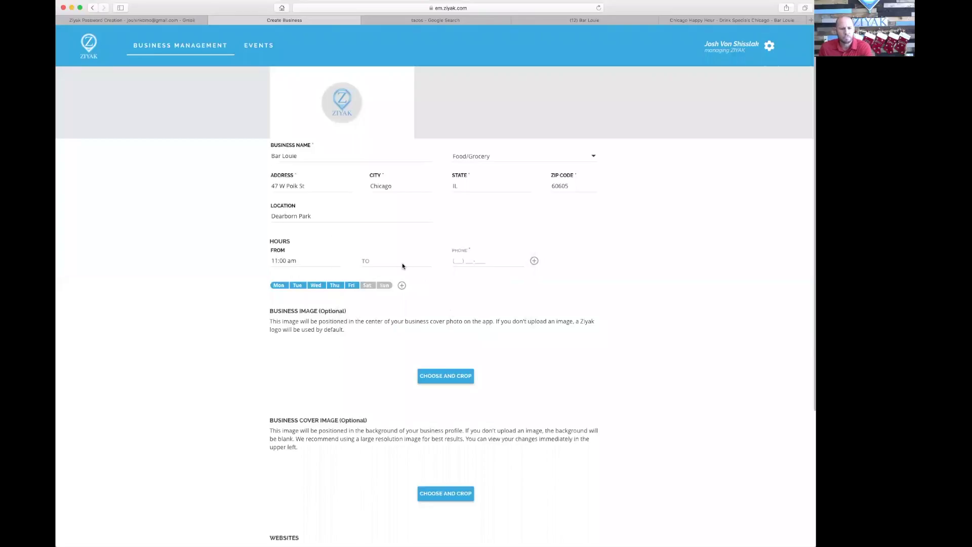
left_click(402, 263)
left_click(490, 260)
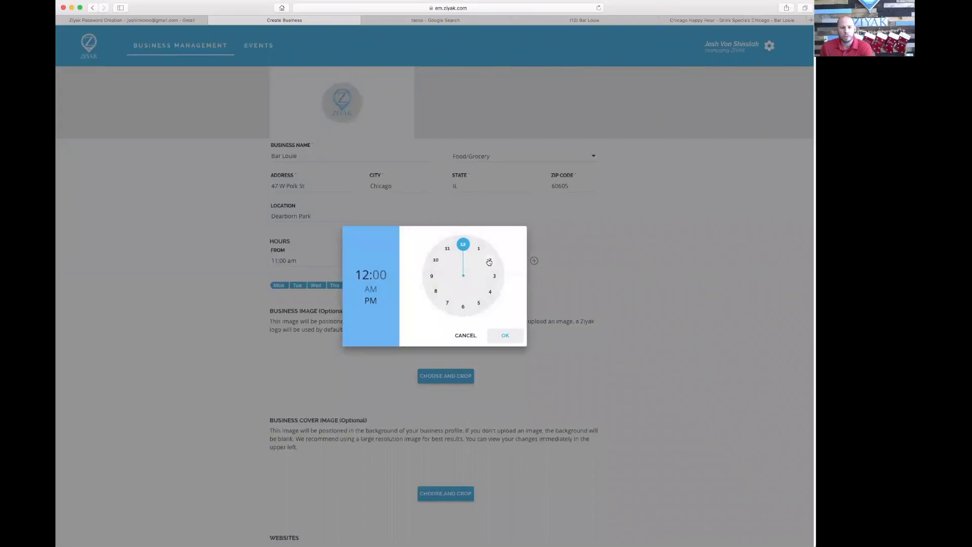
left_click(371, 289)
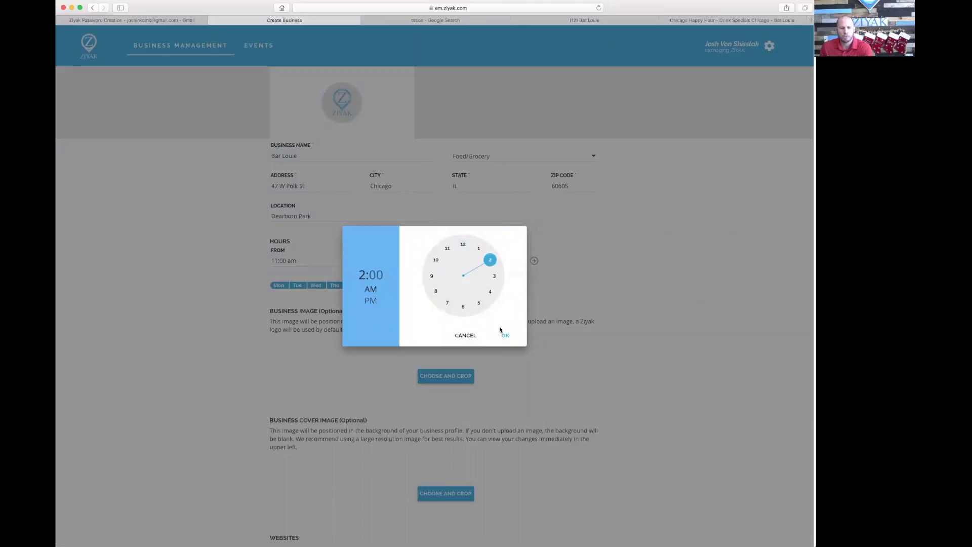
left_click(505, 335)
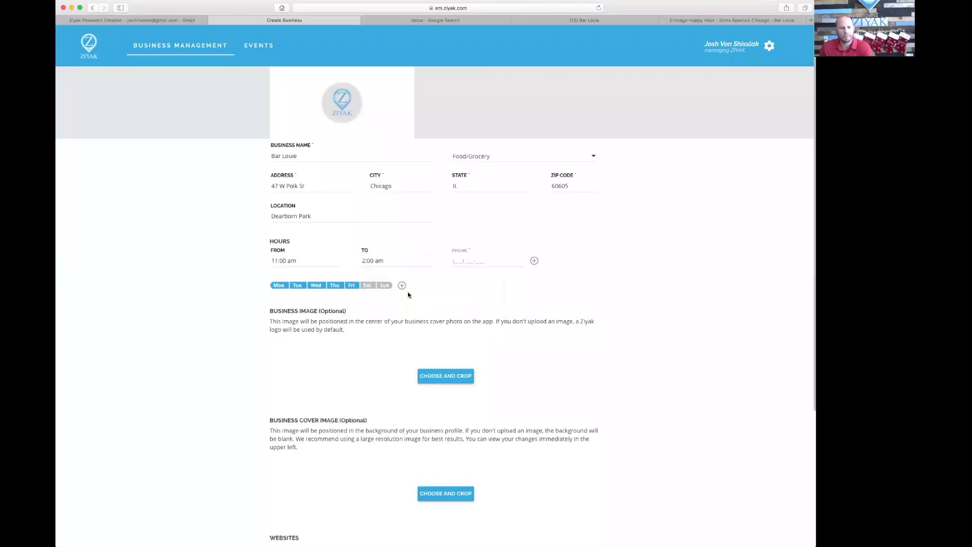
Add a second hours entry for Saturday from 10:00 am to 3:00 am, checking the times on the Bar Louie website.
left_click(402, 285)
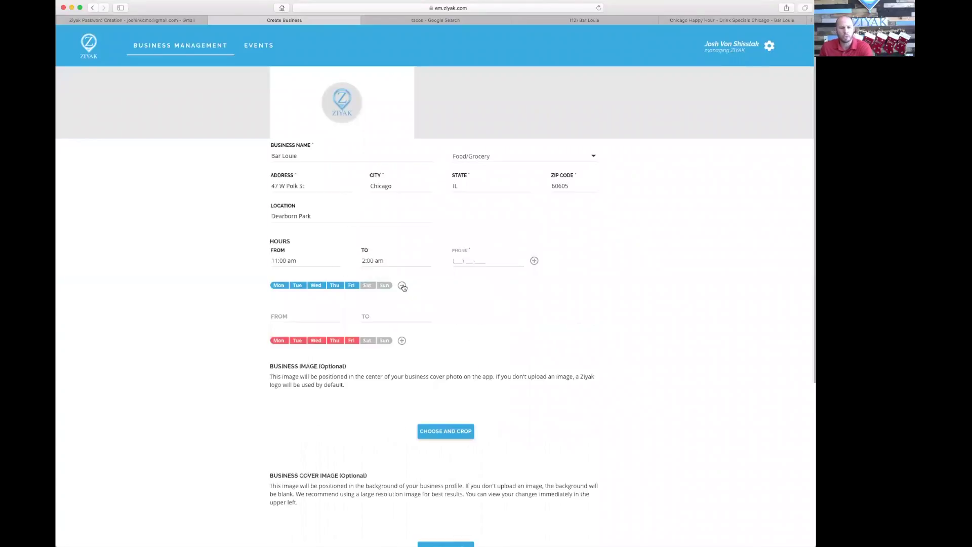
left_click(734, 21)
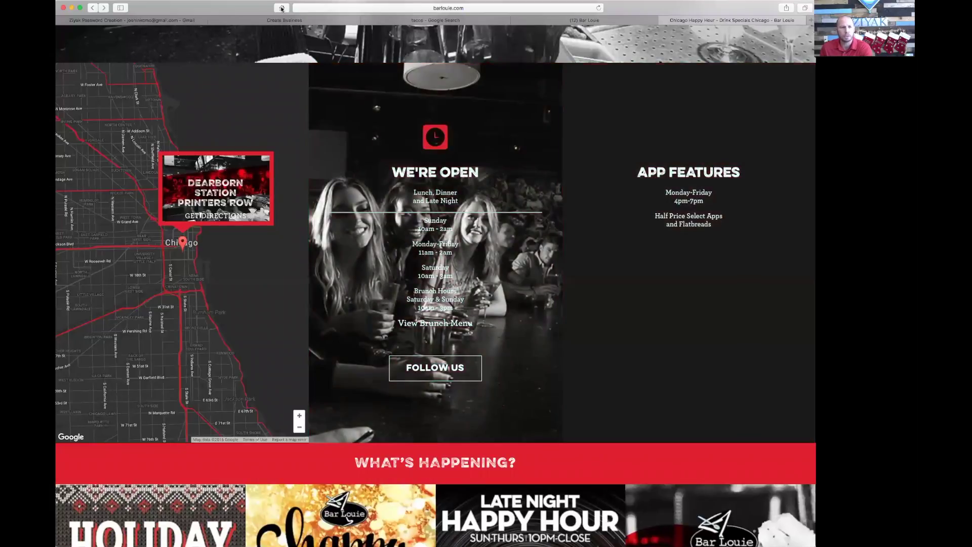
left_click(270, 21)
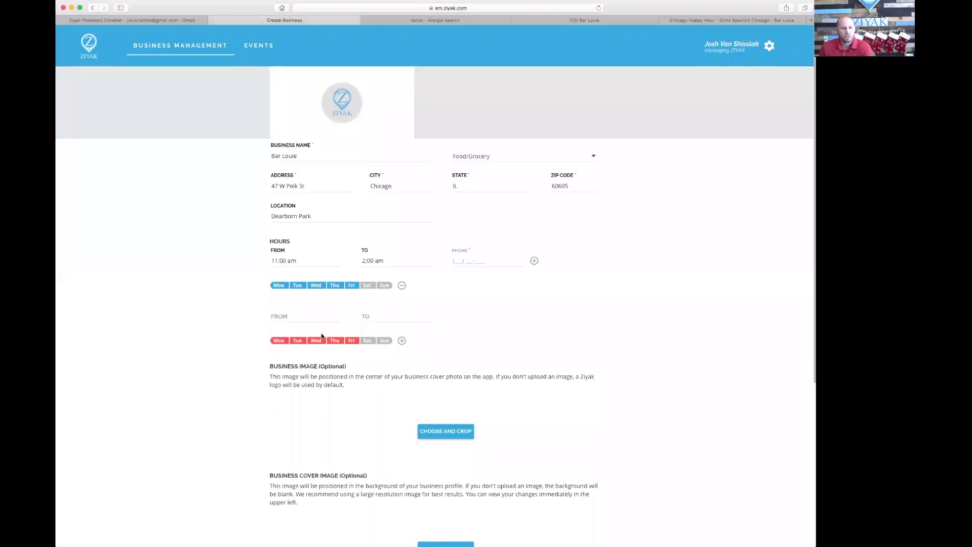
left_click(301, 319)
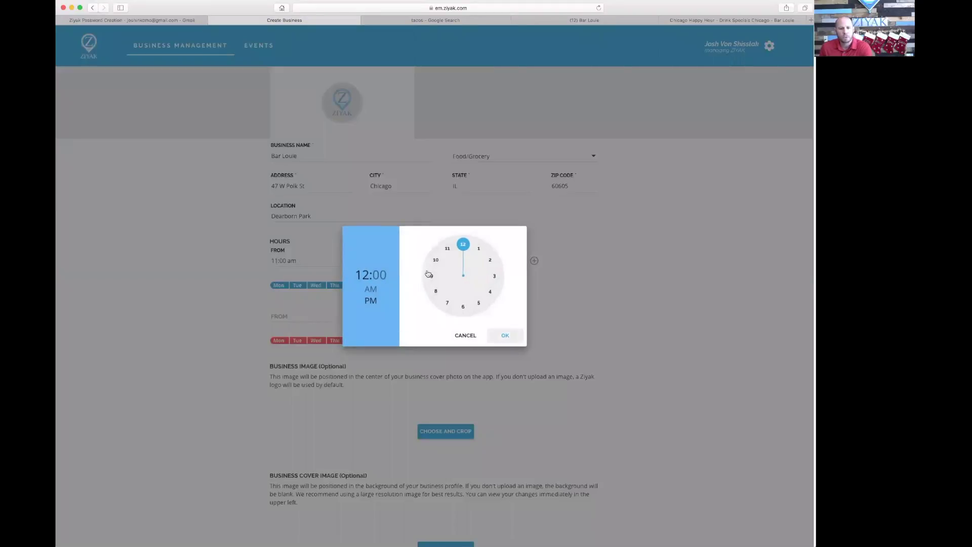
left_click(435, 260)
left_click(371, 290)
left_click(505, 337)
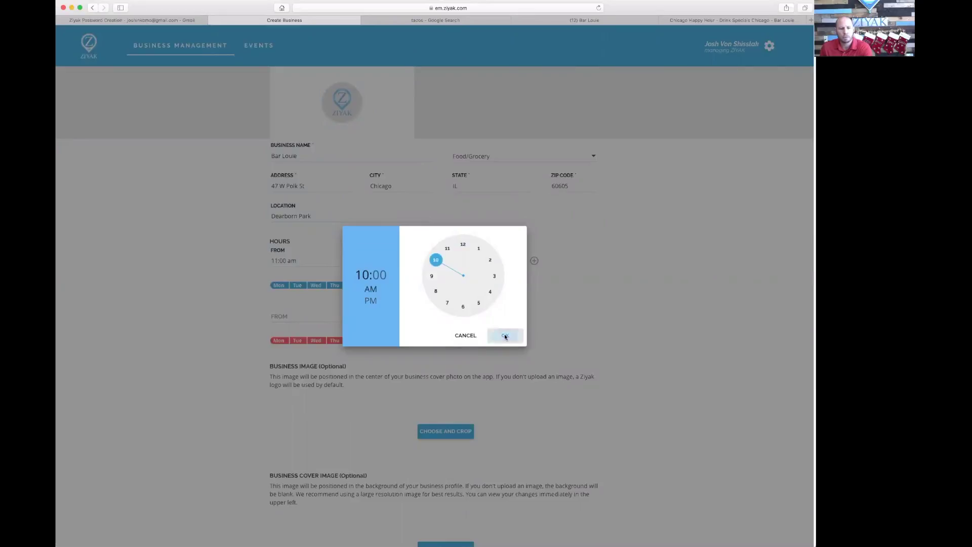
left_click(382, 318)
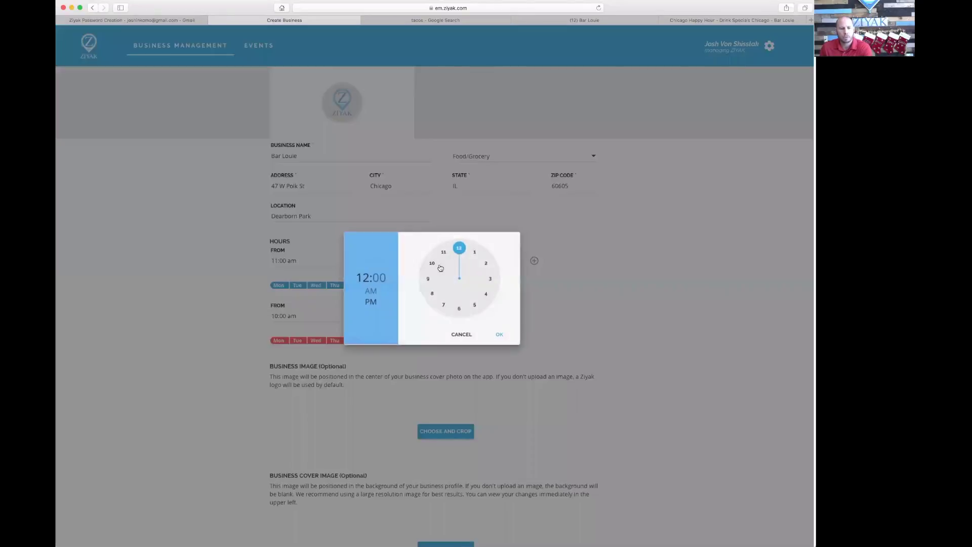
left_click(495, 276)
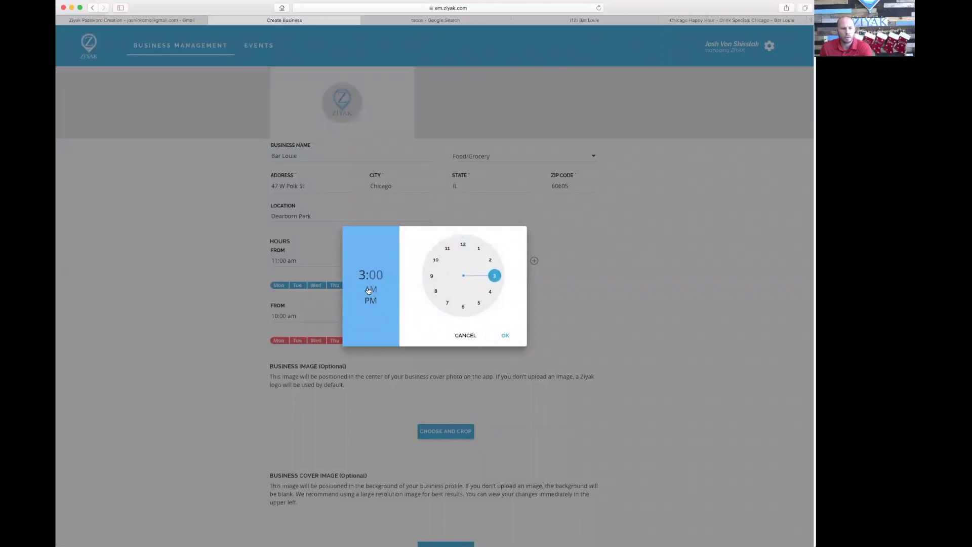
left_click(504, 337)
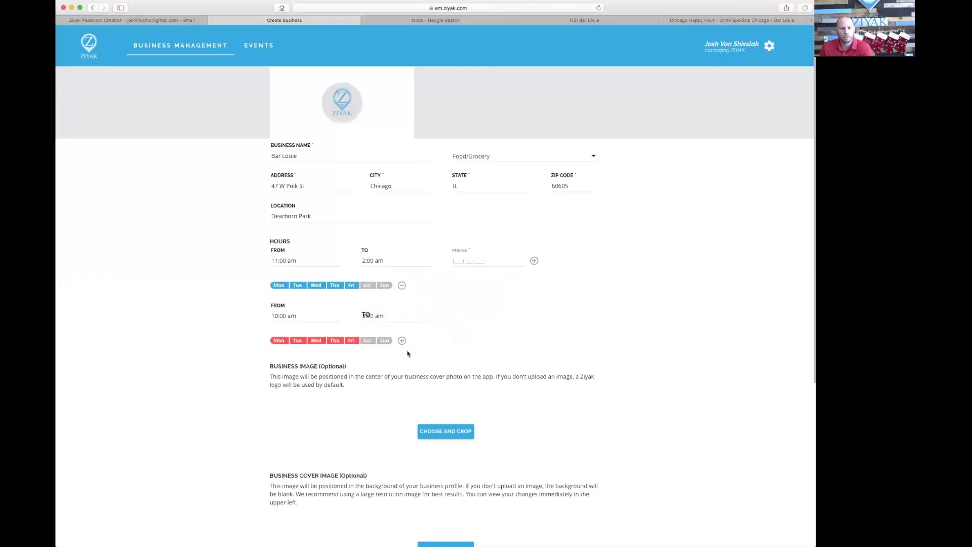
left_click(367, 341)
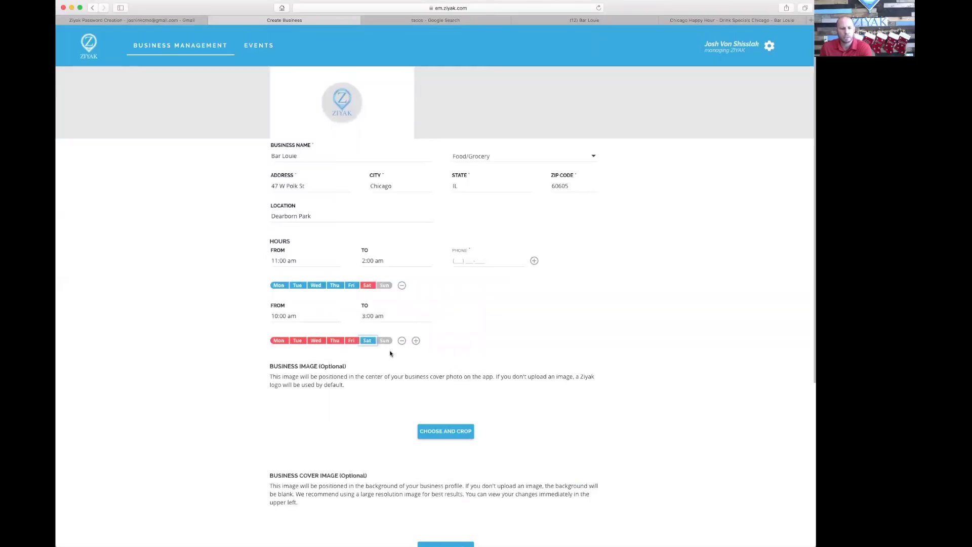
Add a third hours entry for Sunday from 10:00 am to 2:00 am.
left_click(416, 341)
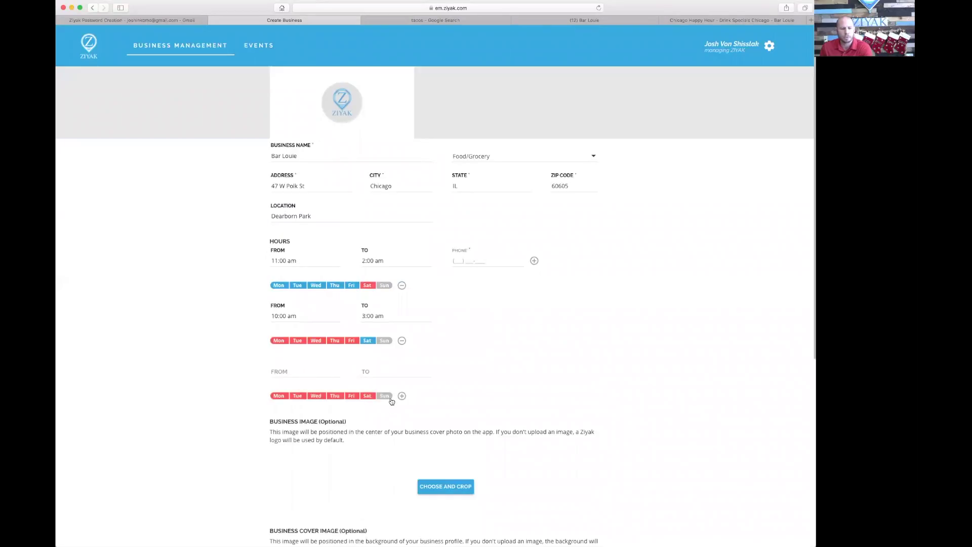
left_click(387, 396)
left_click(319, 375)
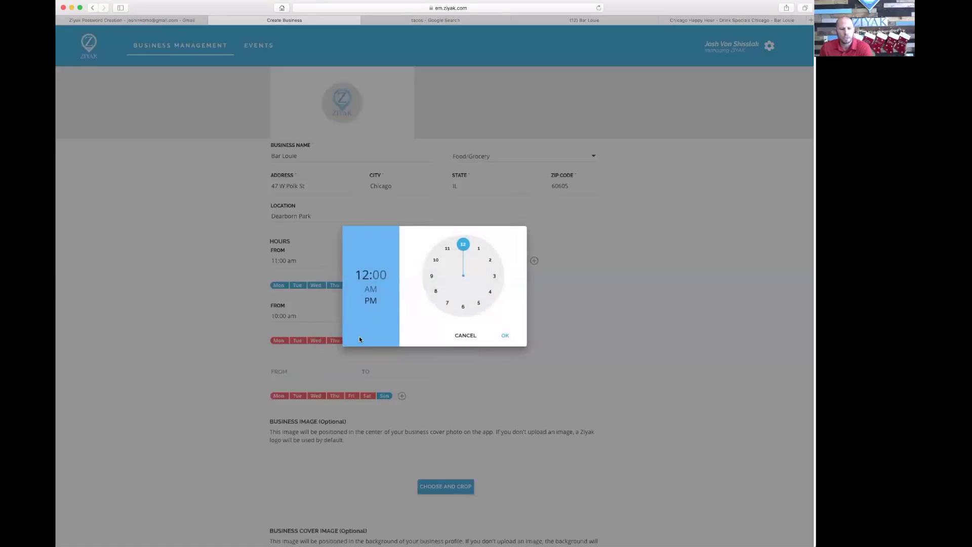
left_click(377, 292)
left_click(436, 260)
left_click(505, 336)
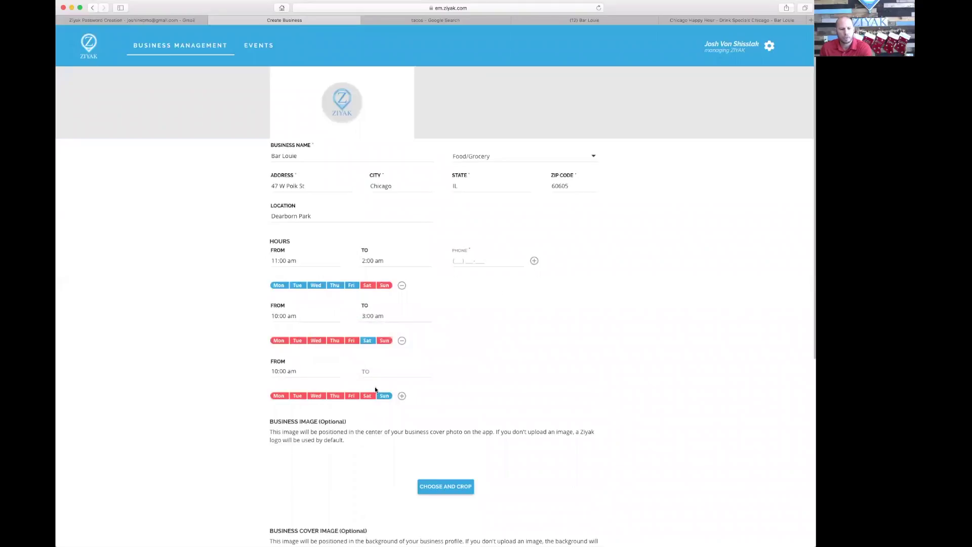
left_click(381, 373)
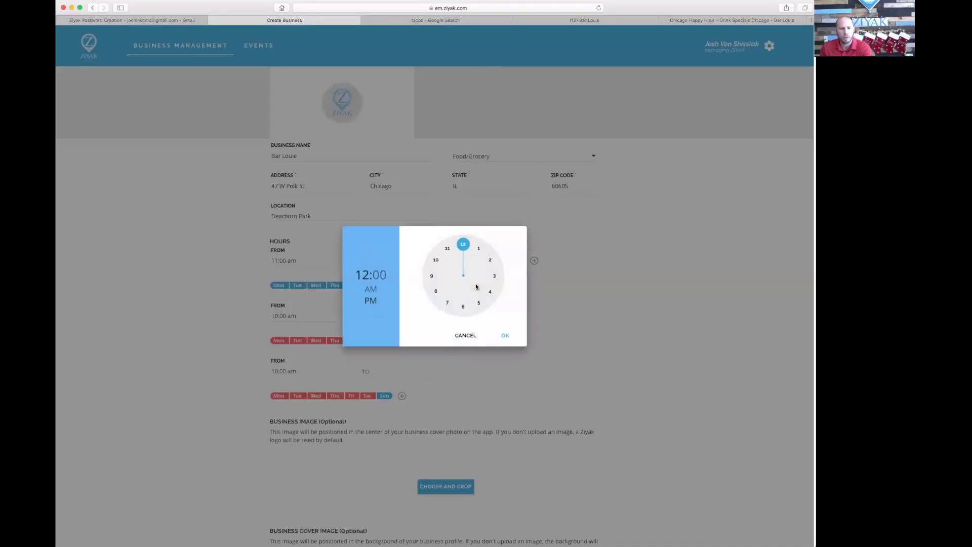
left_click(490, 259)
left_click(371, 301)
left_click(505, 335)
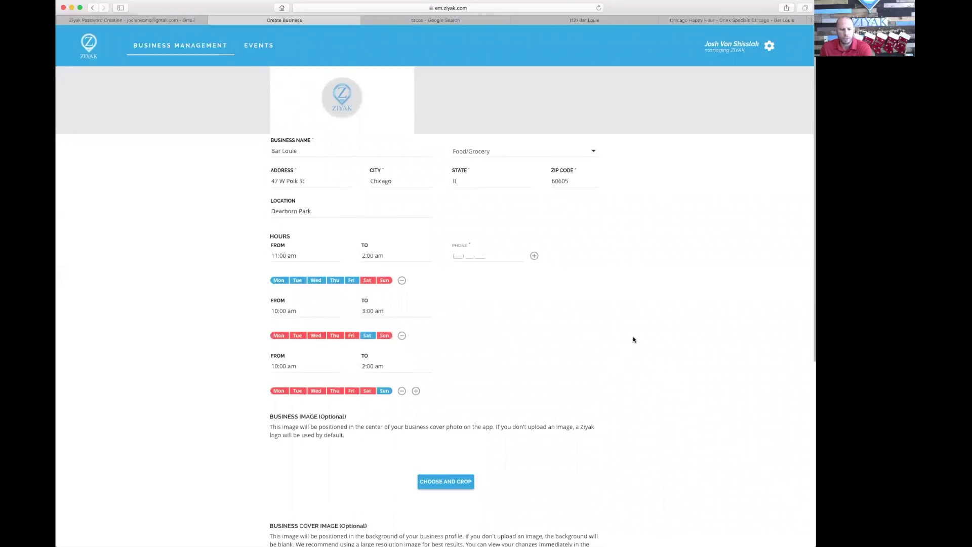
Upload the white-background Bar Louie logo screenshot ending in 25.03 PM from the Desktop as the business image and crop it around the logo.
scroll(633, 340, "down", 3)
scroll(633, 339, "down", 3)
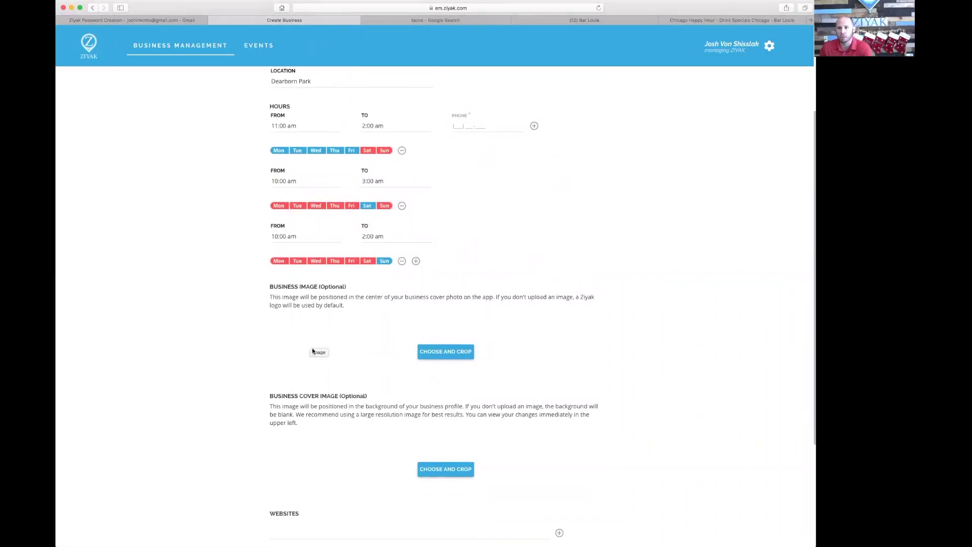
left_click(444, 353)
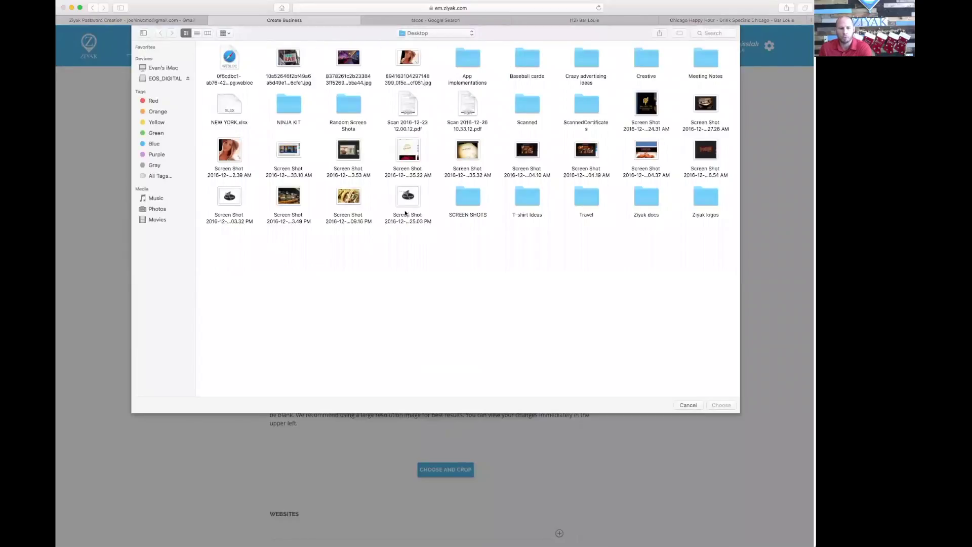
left_click(407, 199)
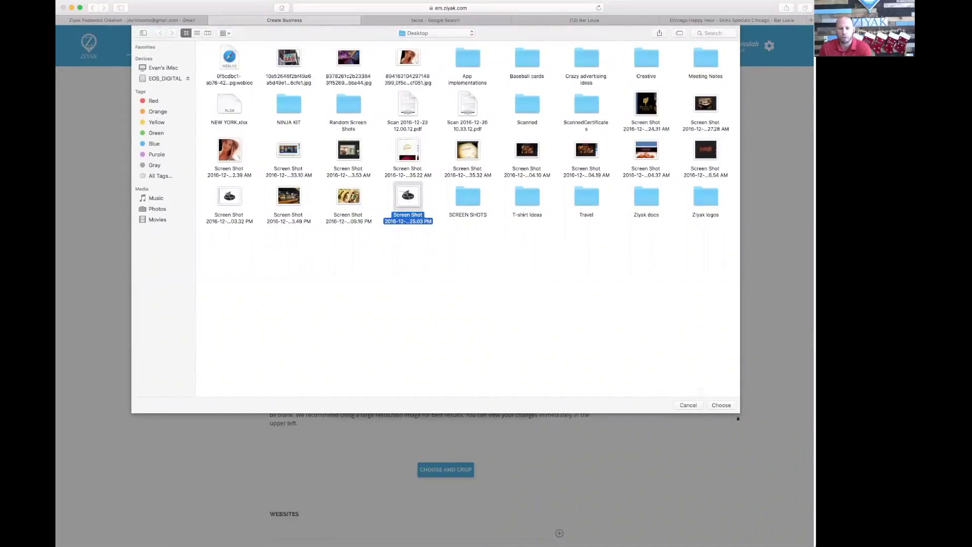
left_click(731, 405)
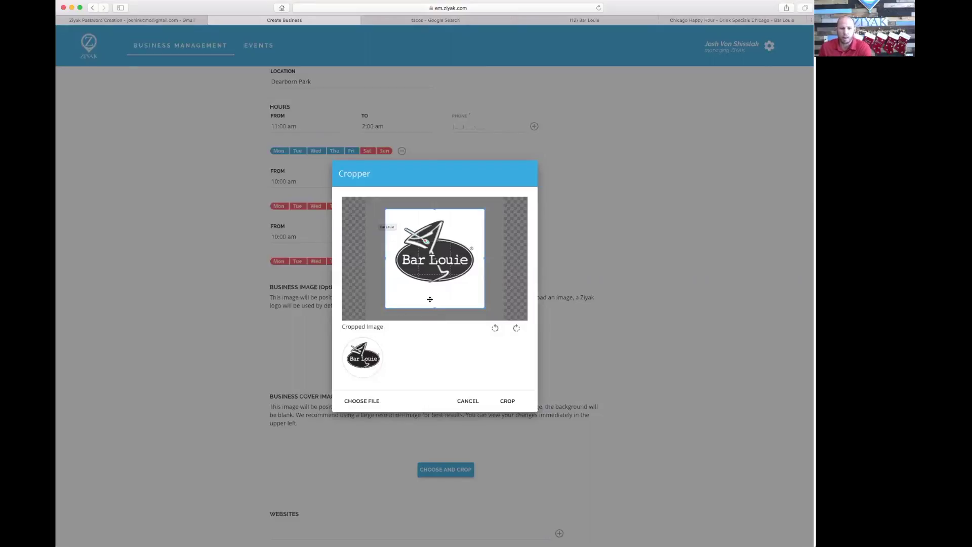
left_click_drag(431, 298, 431, 298)
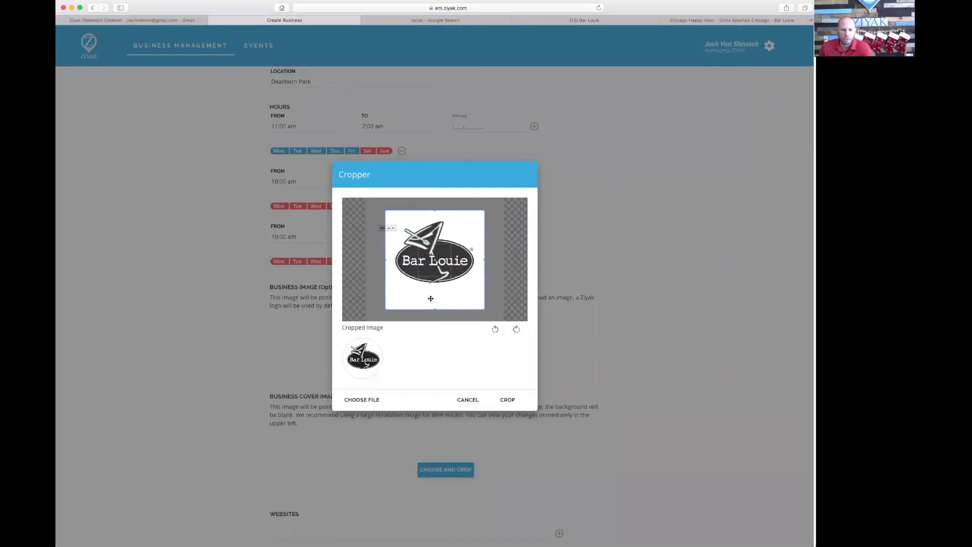
left_click(507, 400)
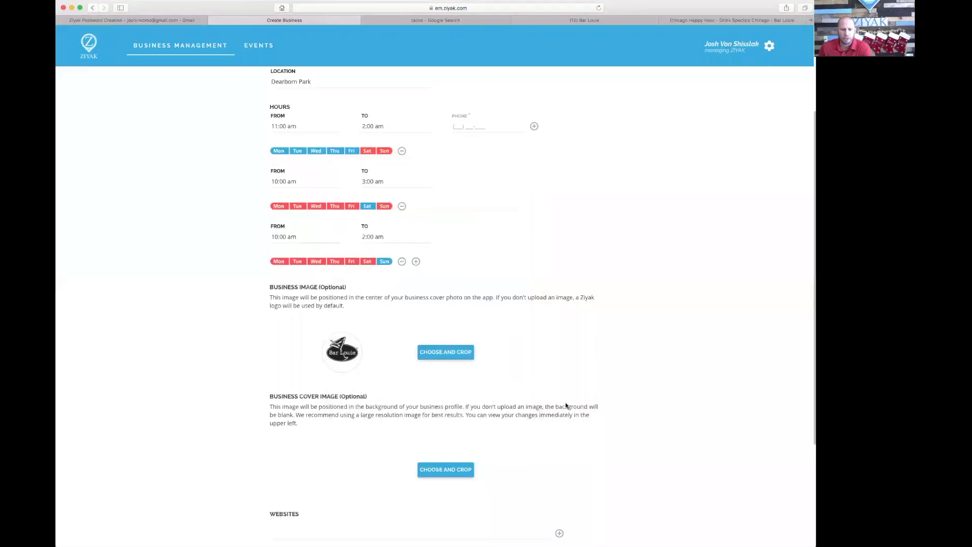
Upload the bar interior screenshot from the Desktop as the business cover image, cropped to the lower area with the counter and stools.
scroll(566, 406, "down", 5)
left_click(439, 362)
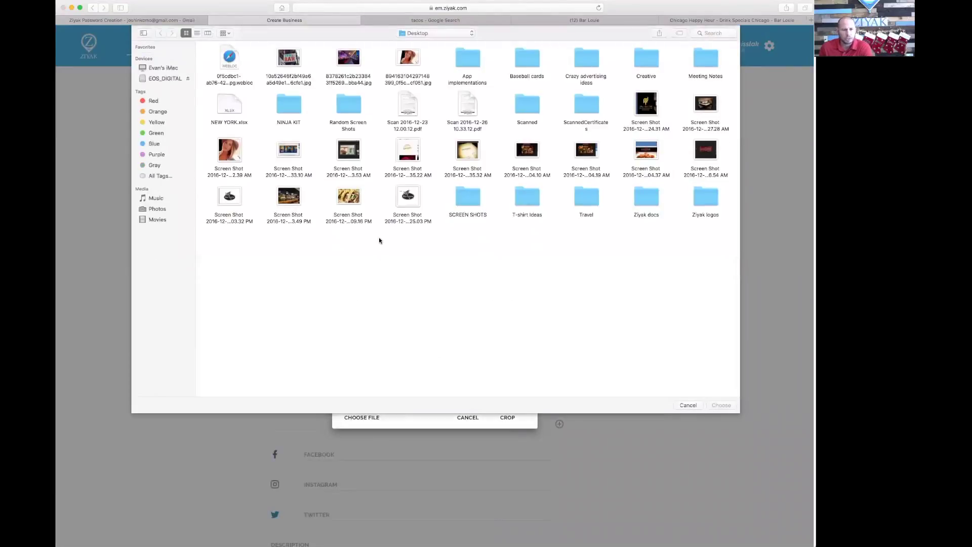
left_click(289, 197)
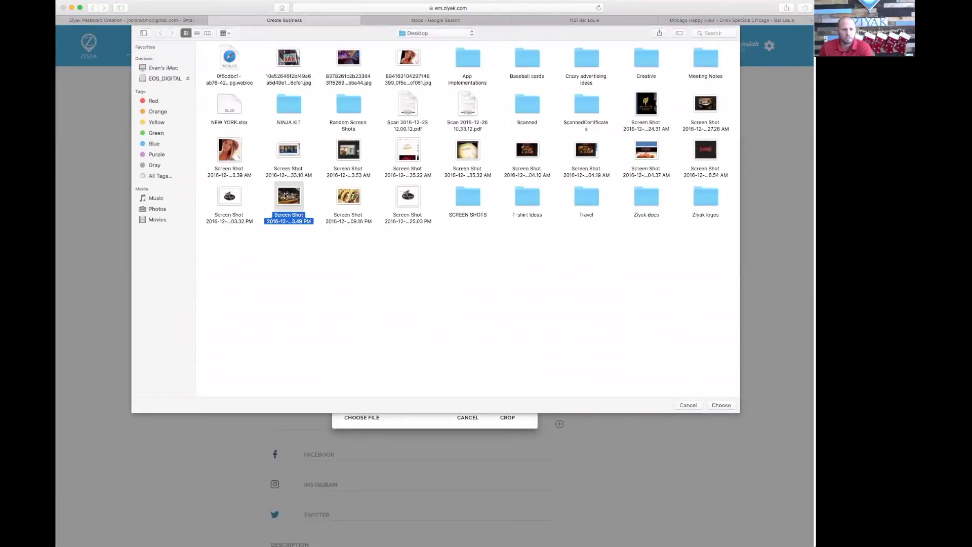
left_click(720, 405)
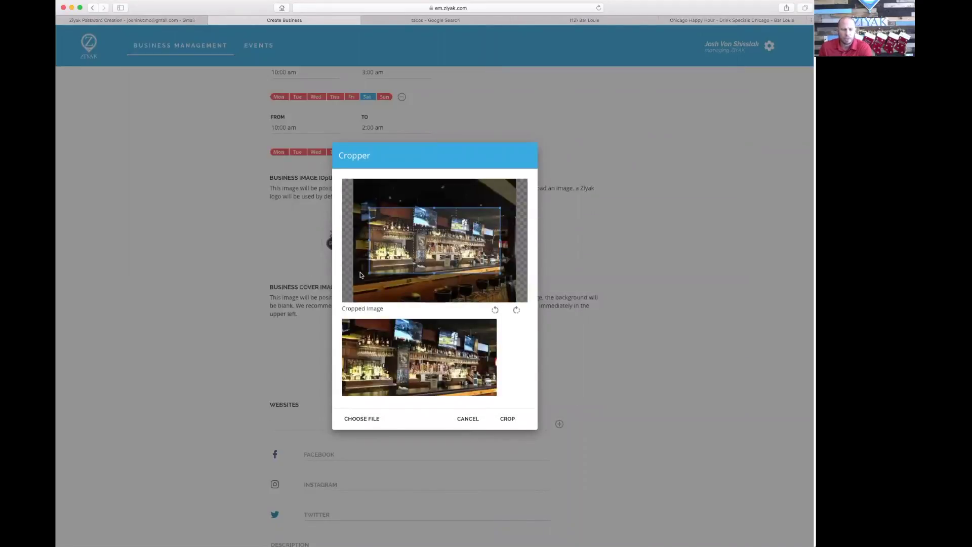
left_click_drag(369, 273, 405, 280)
left_click_drag(405, 280, 405, 280)
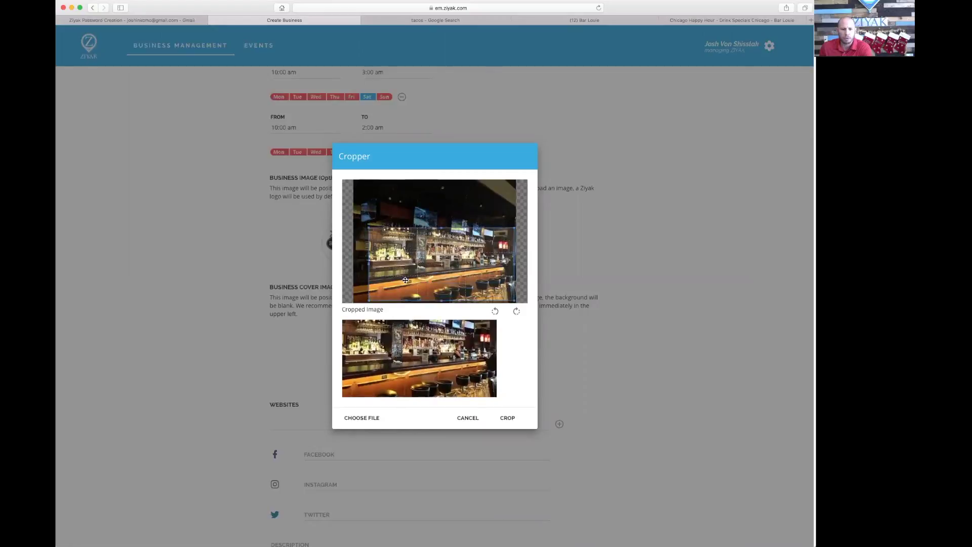
left_click(506, 419)
Enter barlouie.com as the business website.
scroll(645, 339, "down", 2)
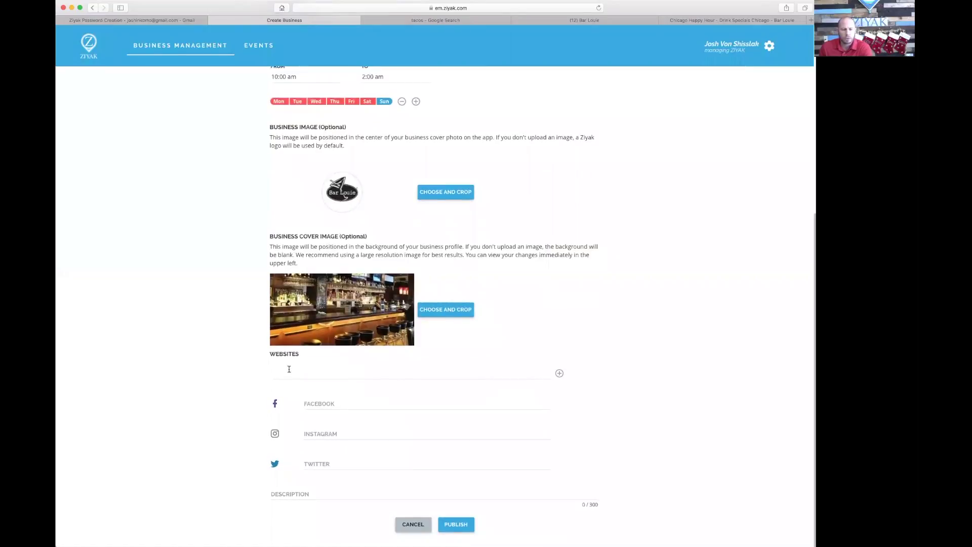
left_click(291, 371)
type("barlouie.com")
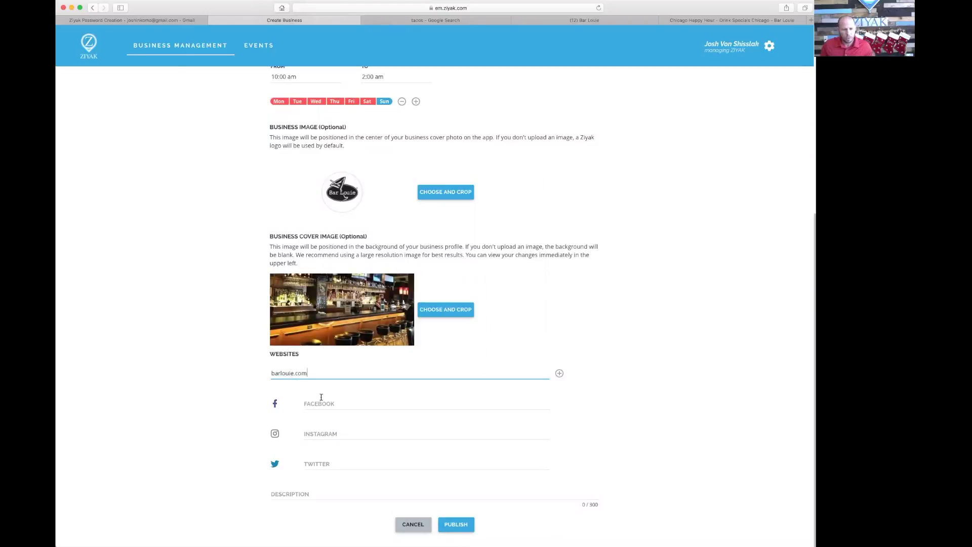
left_click(349, 405)
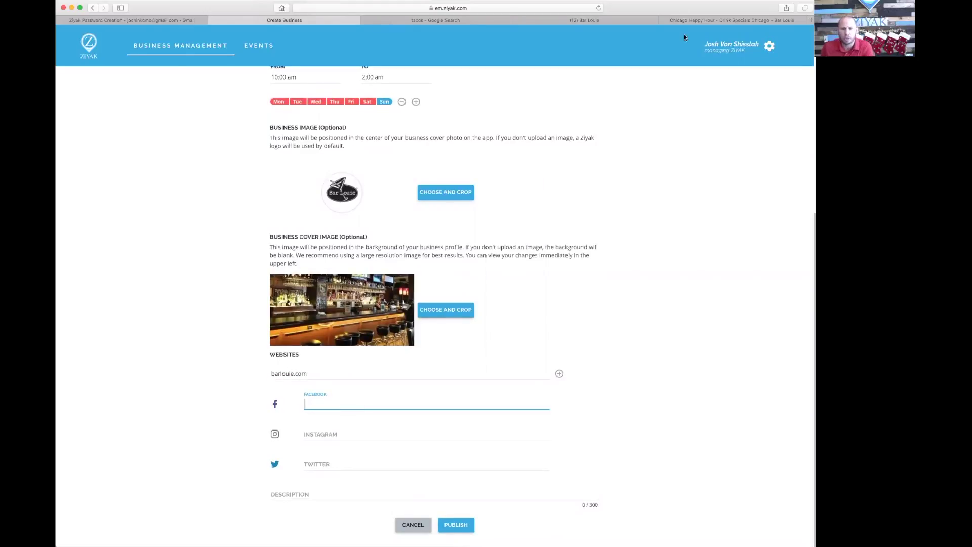
left_click(578, 20)
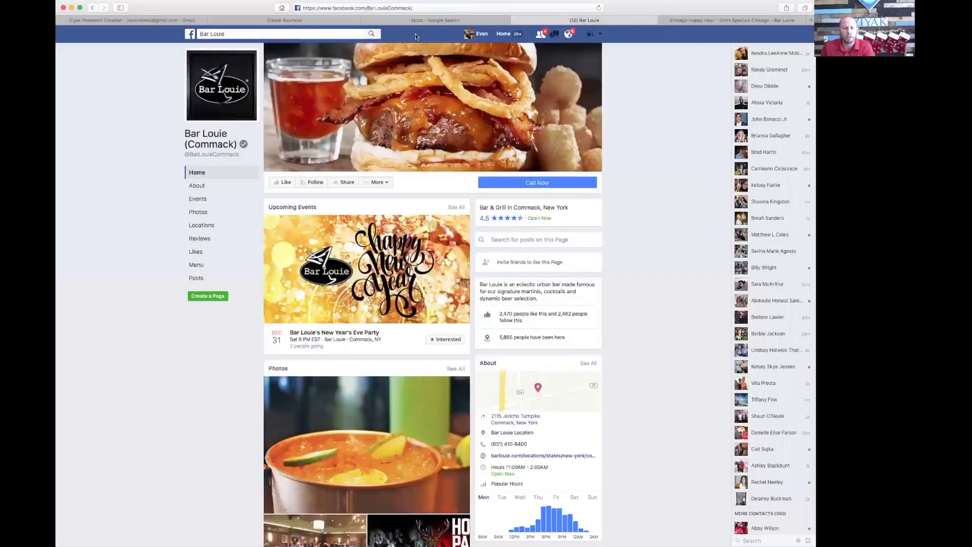
scroll(388, 63, "down", 5)
scroll(390, 56, "up", 5)
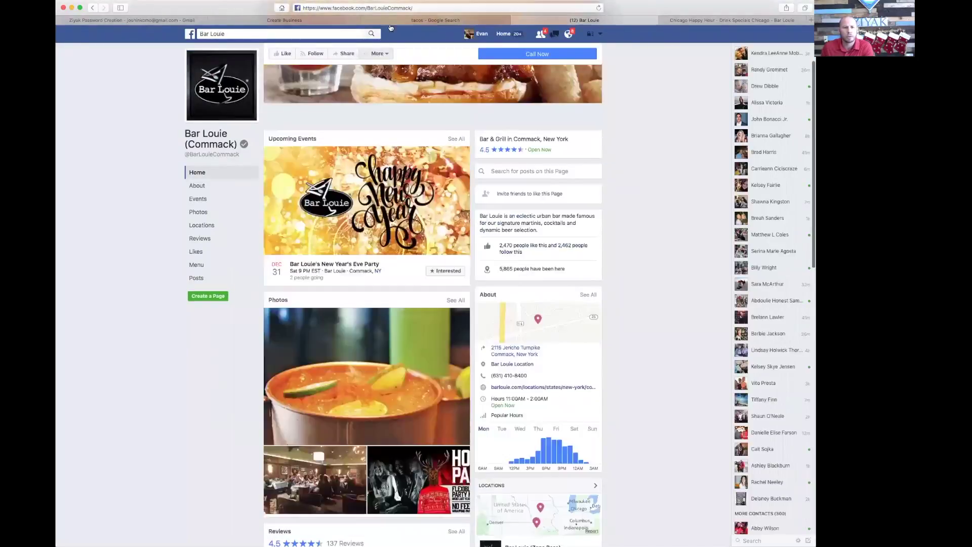
left_click(400, 9)
key("super+c")
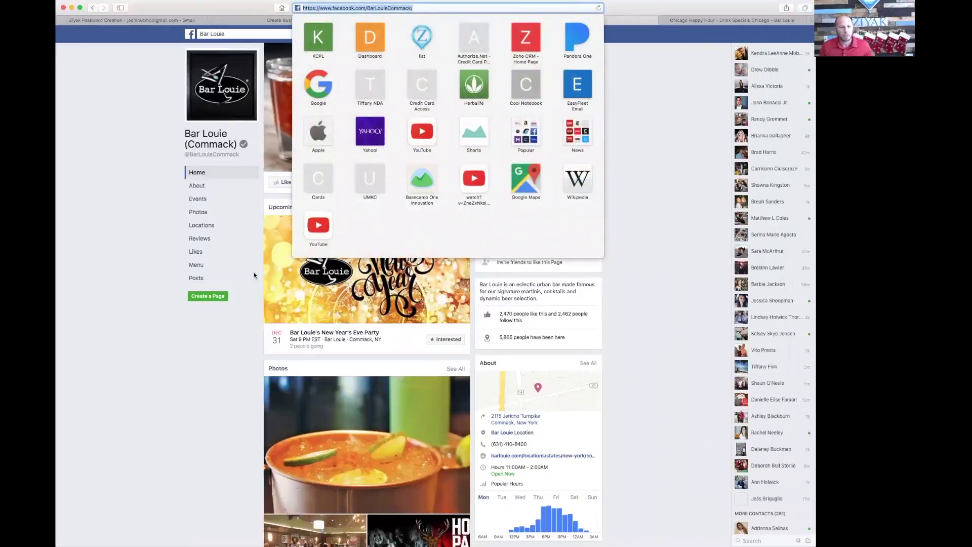
left_click(240, 23)
key("super+v")
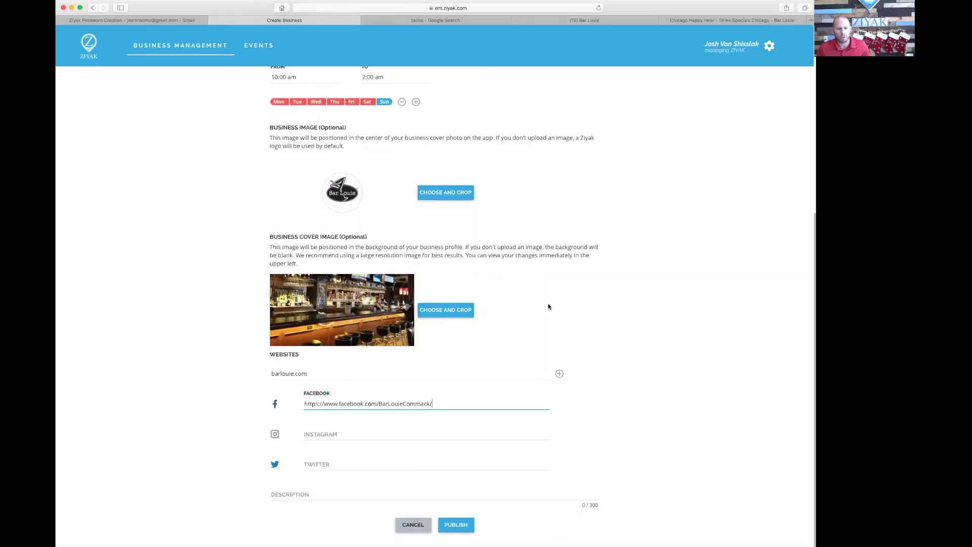
Fill in the required business phone number and publish the business profile.
left_click(456, 526)
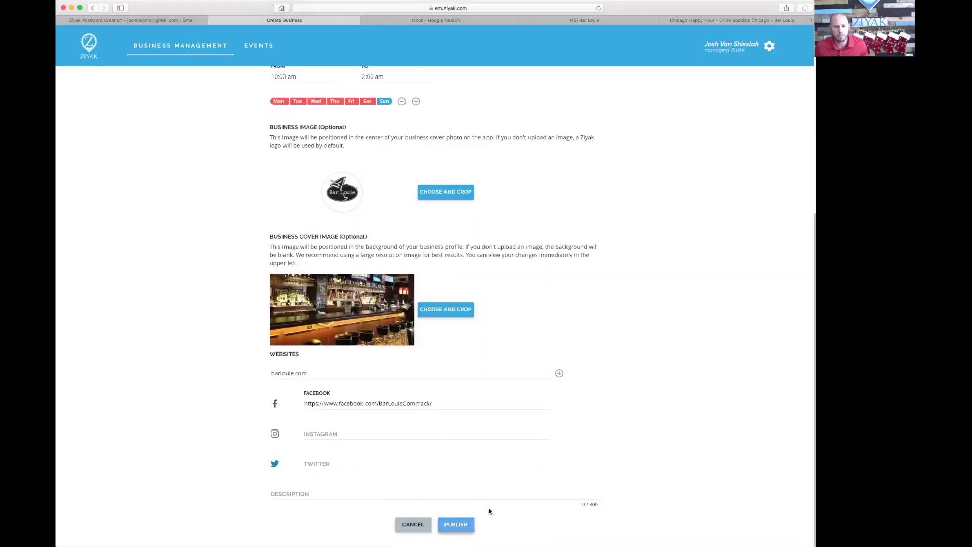
left_click(460, 231)
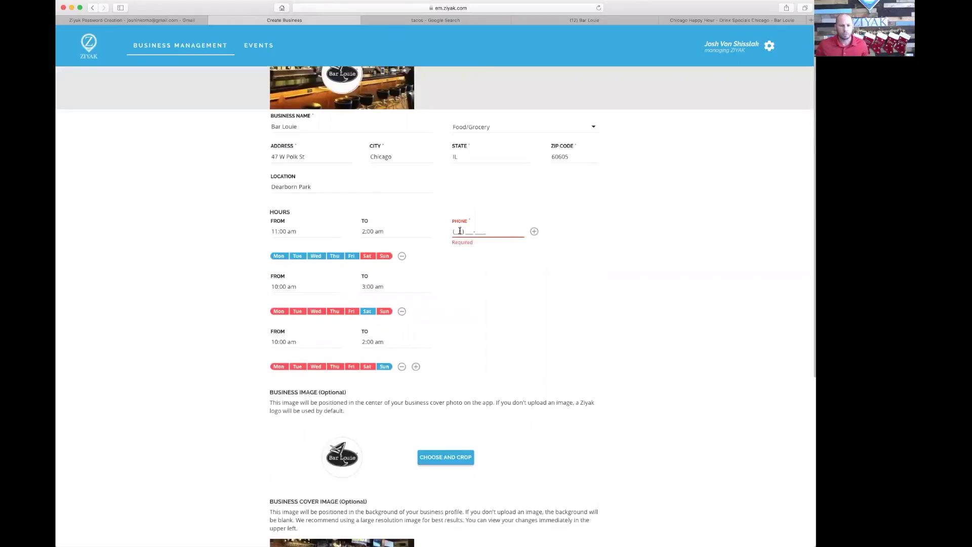
type("816) 555-29")
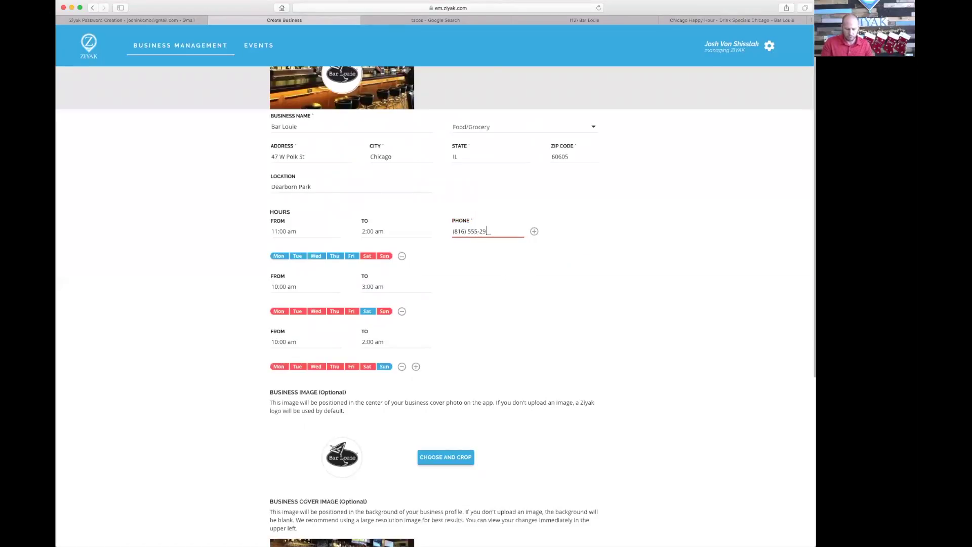
type("45")
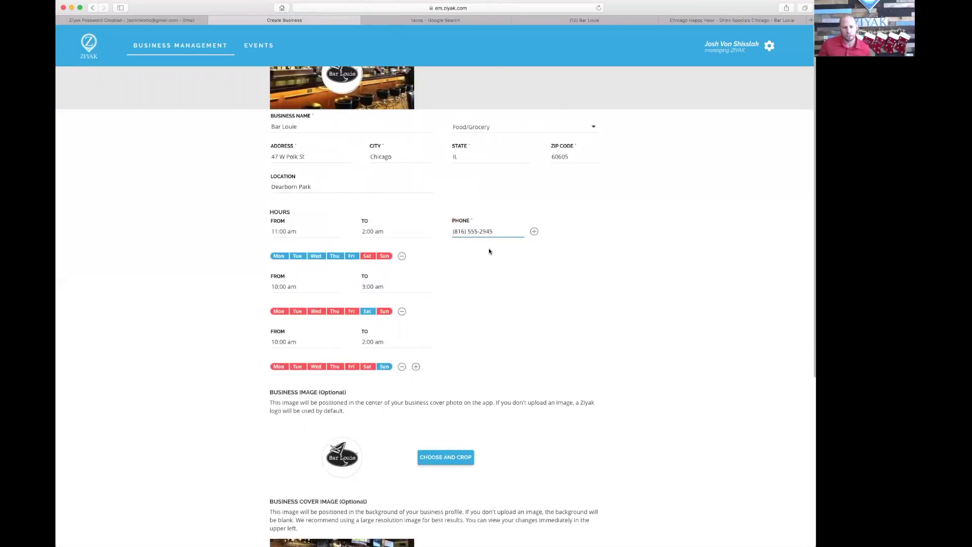
scroll(606, 301, "down", 5)
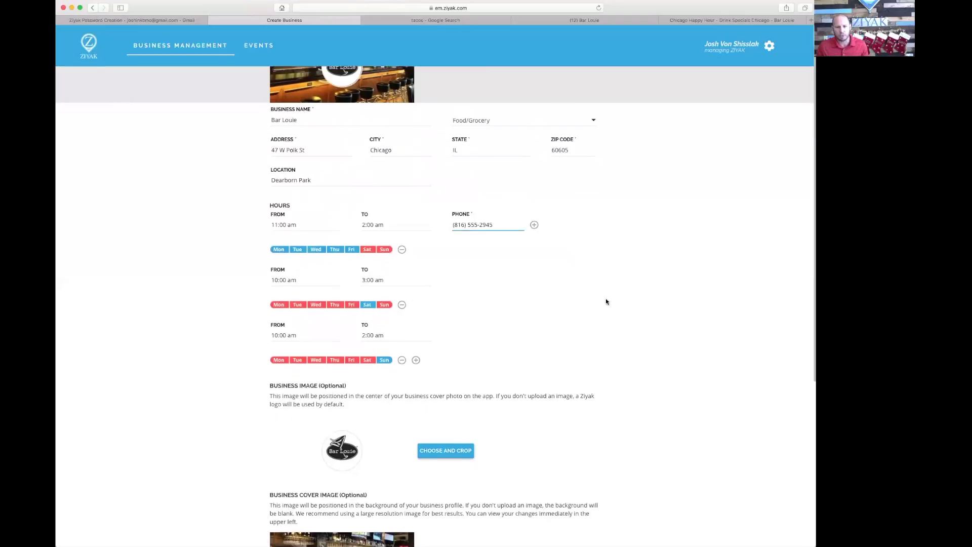
scroll(608, 303, "down", 1)
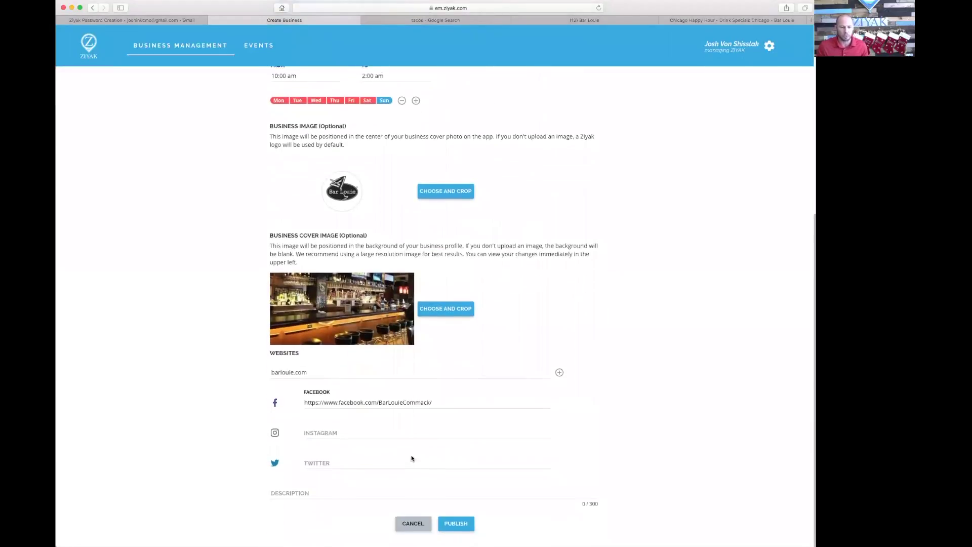
left_click(456, 526)
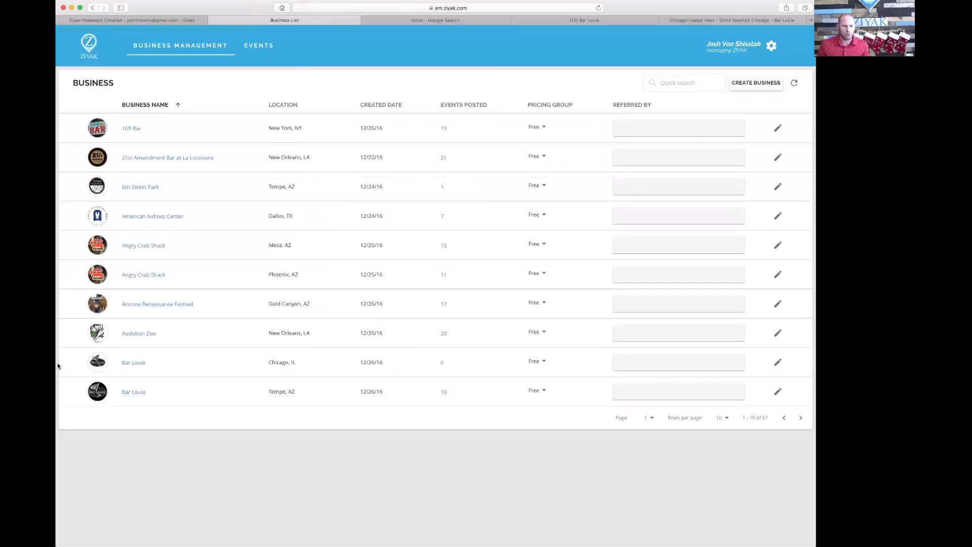
Open the Chicago Bar Louie business and start a new event with "$3.00 tacos" as the first title line.
left_click(136, 363)
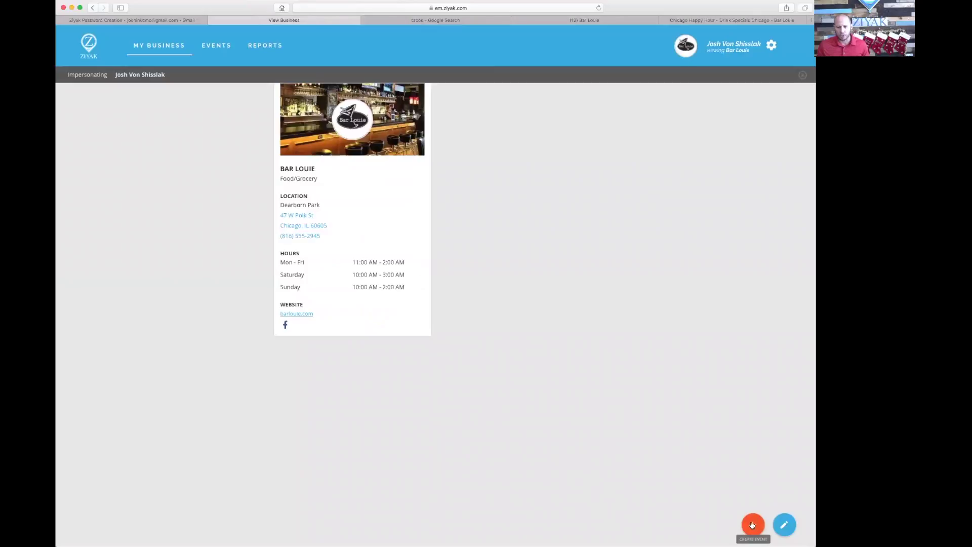
left_click(753, 525)
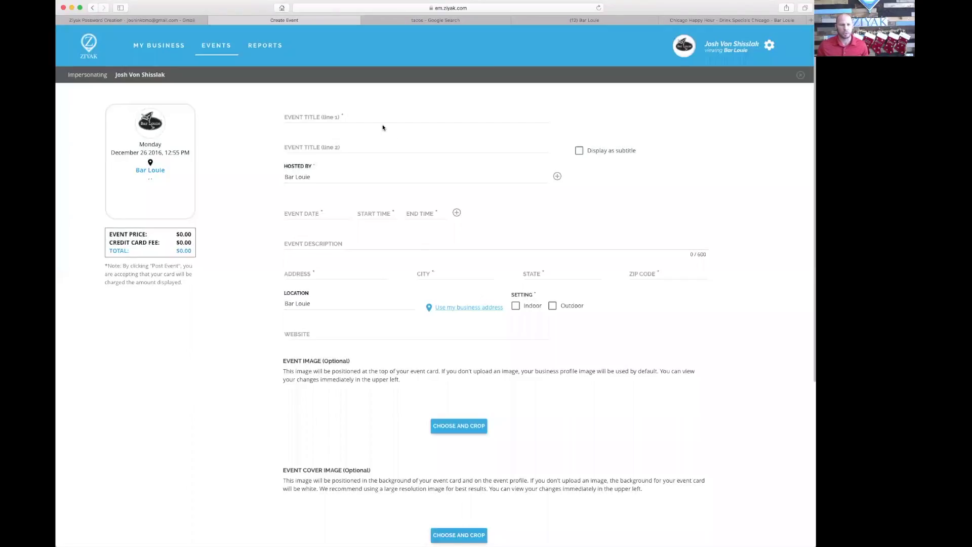
left_click(361, 120)
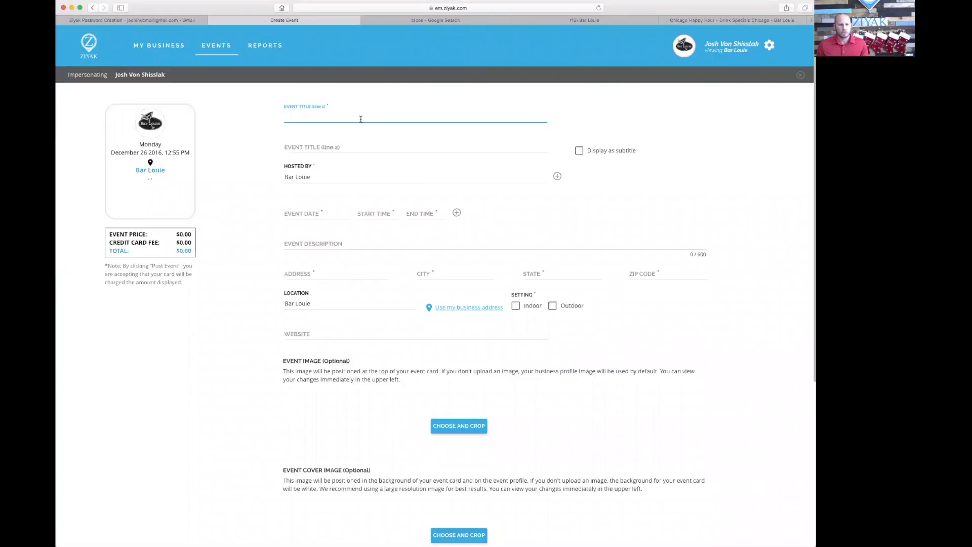
type("$")
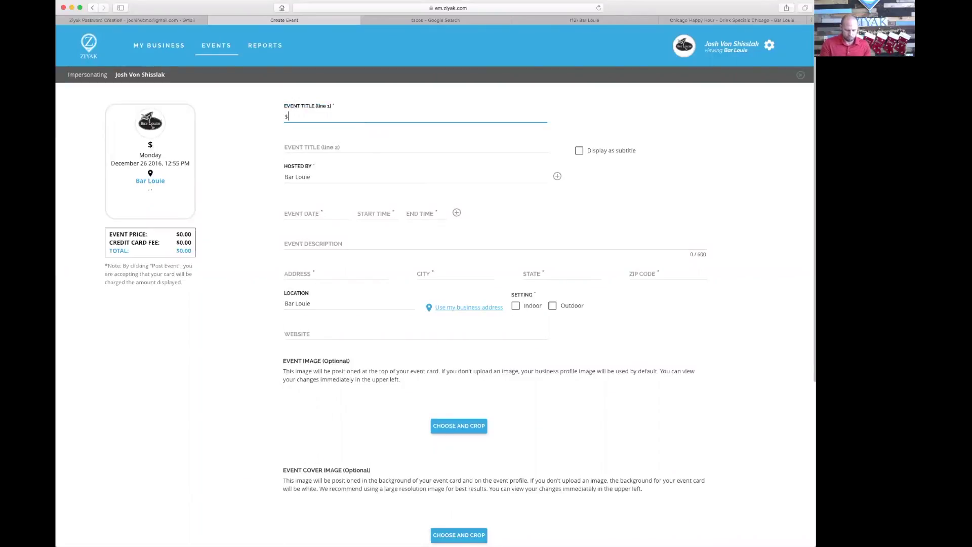
type("3.00")
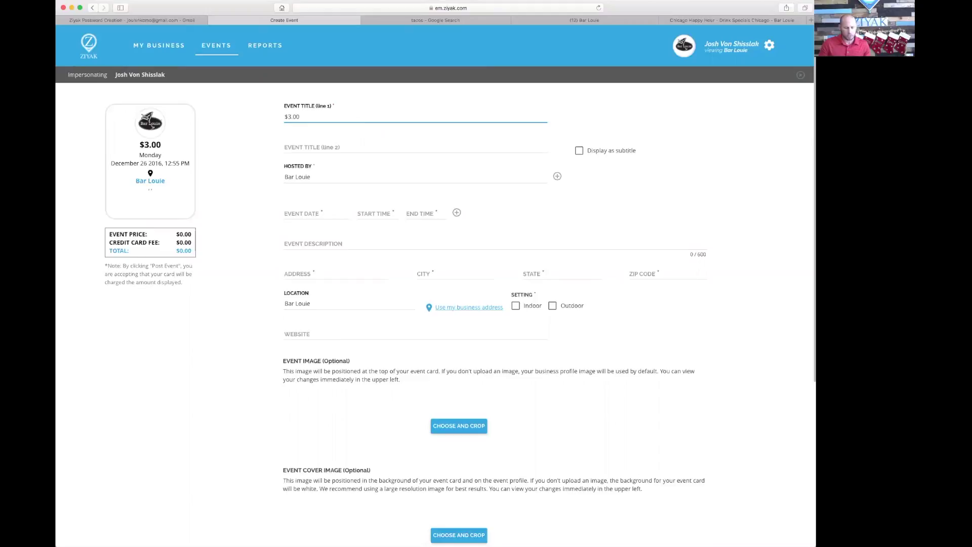
type(" tacos")
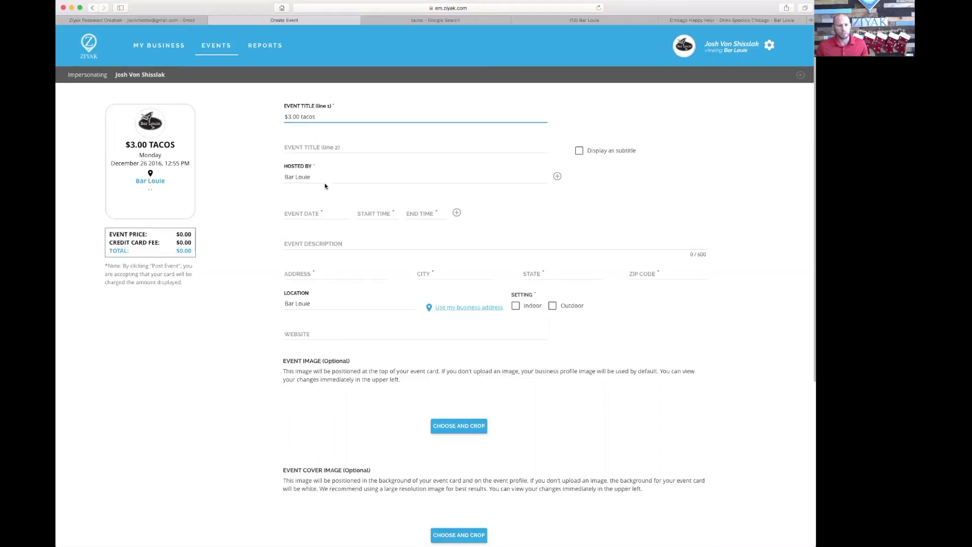
Set the event date to December 28 2016.
left_click(324, 211)
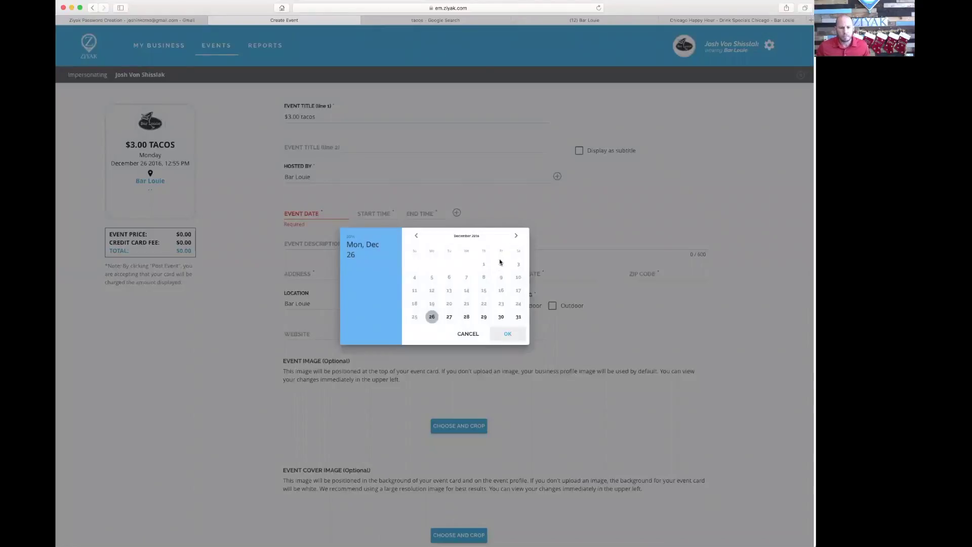
left_click(467, 318)
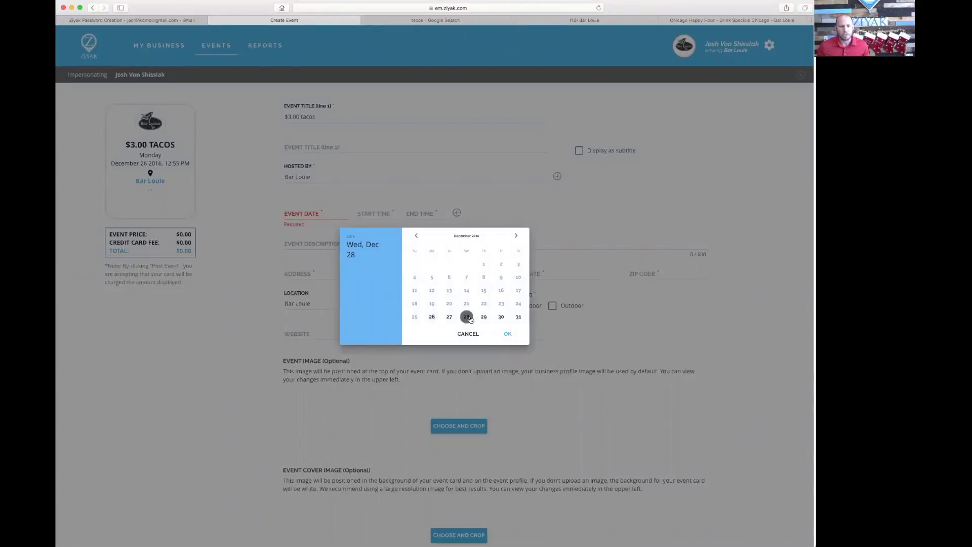
left_click(507, 335)
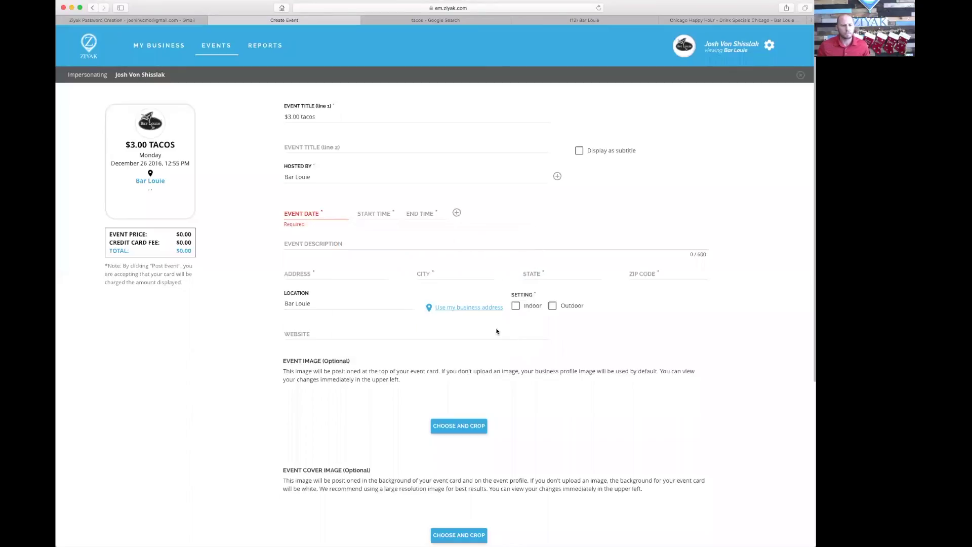
Set the event's start time to 3:00 pm and its end time to 7:00 pm.
left_click(370, 213)
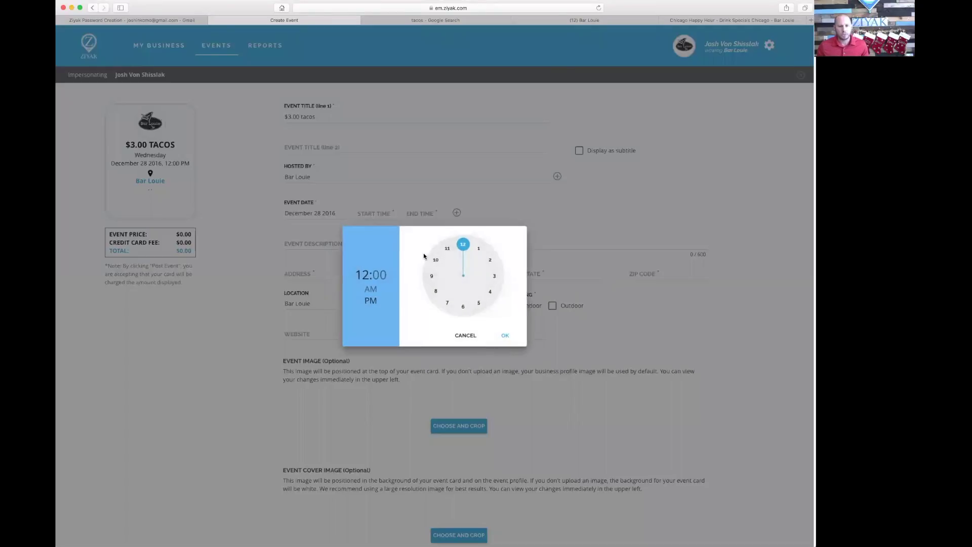
left_click(495, 275)
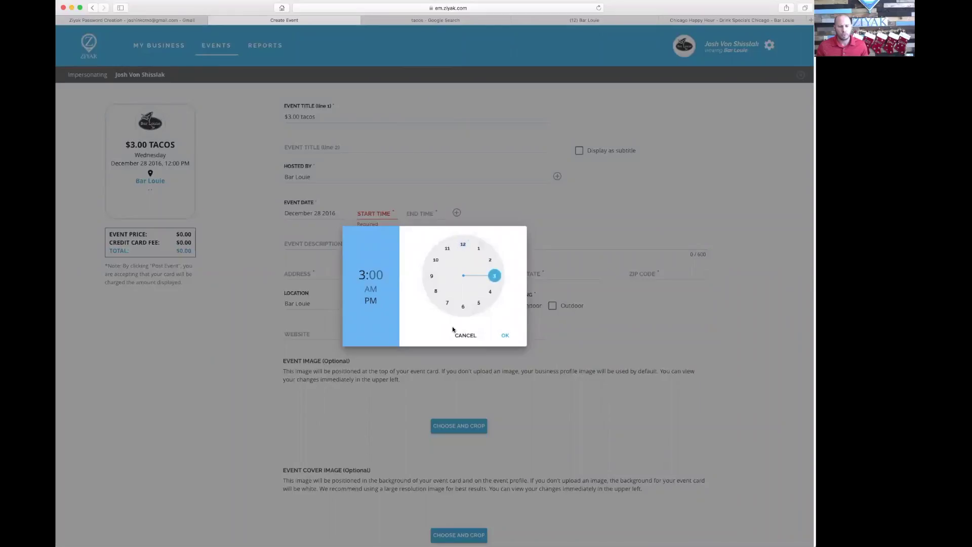
left_click(377, 278)
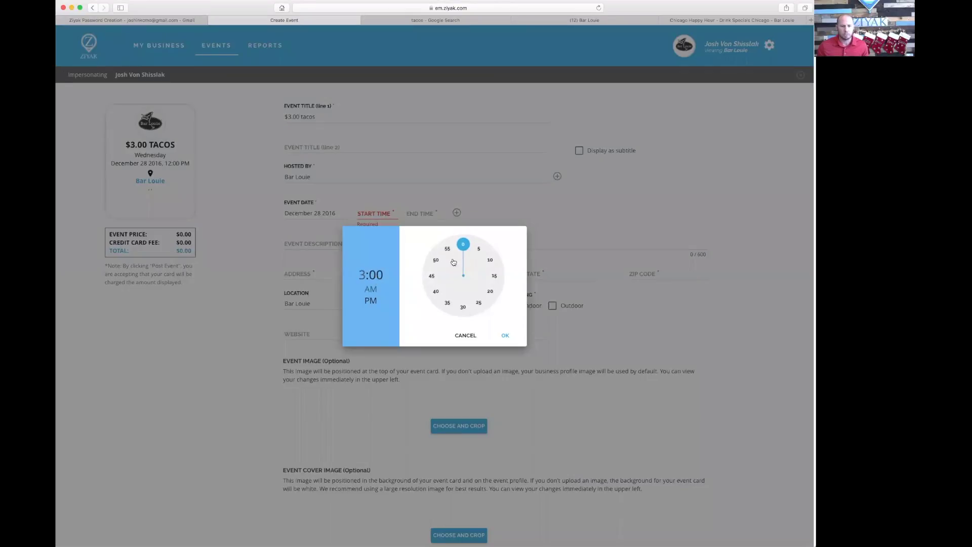
left_click(466, 311)
left_click(463, 246)
left_click(506, 336)
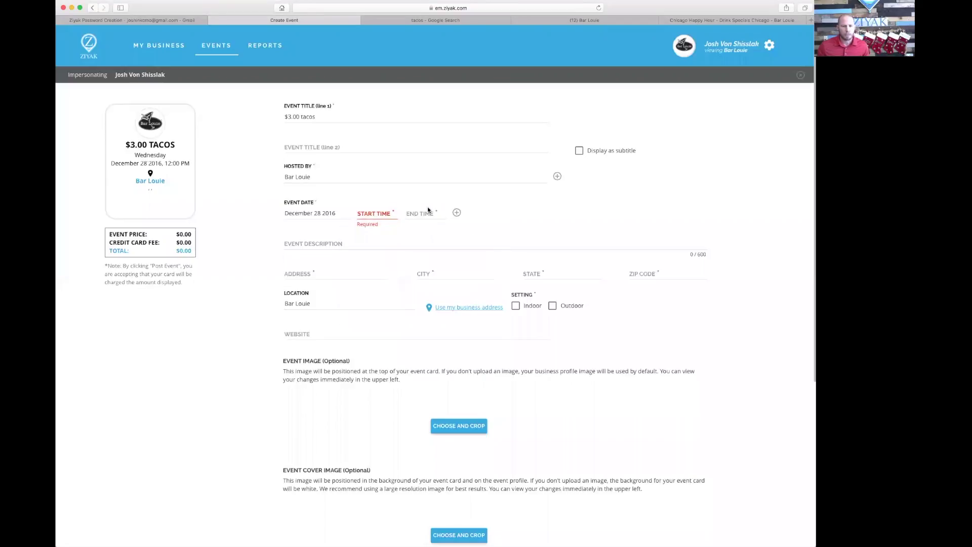
left_click(413, 215)
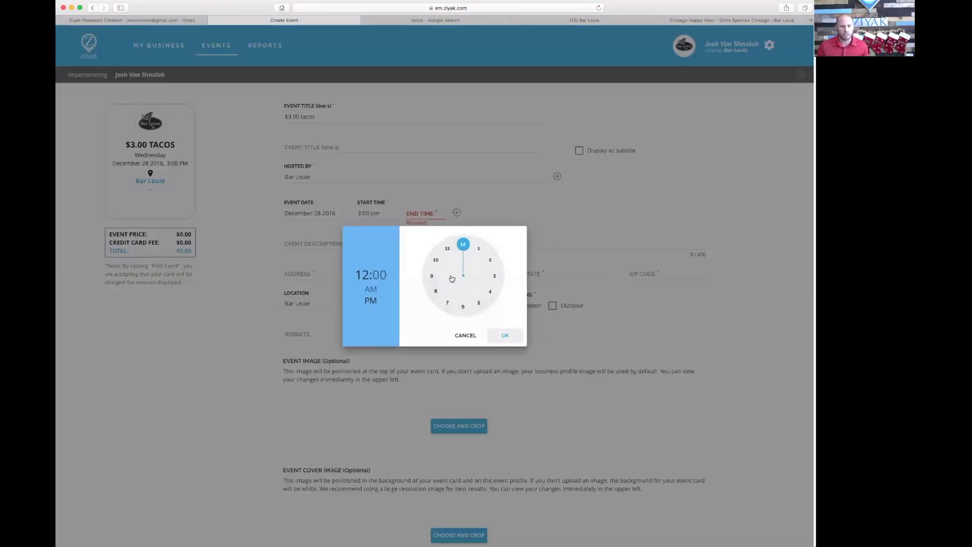
left_click(444, 305)
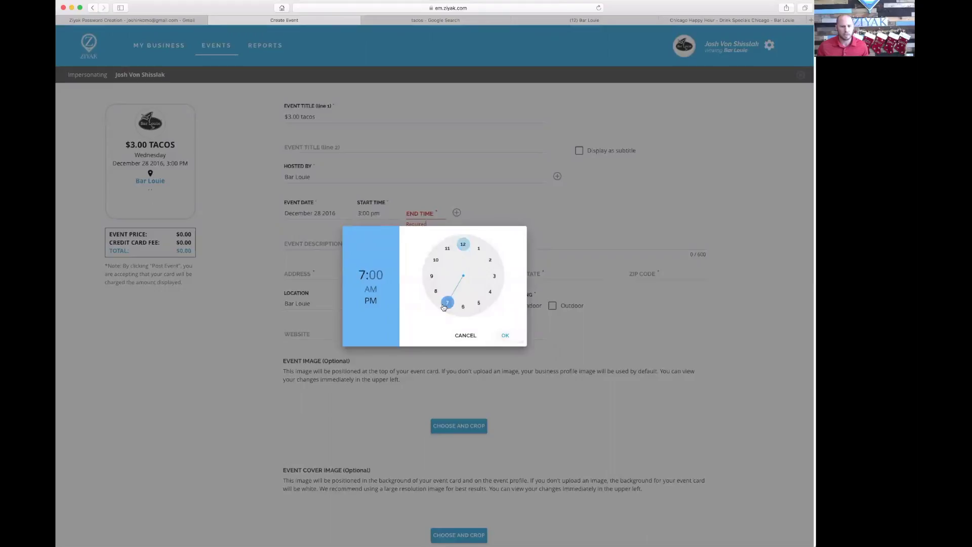
left_click(506, 336)
Enter "stuff your face" as the event description and fill in the event address from the business address.
scroll(582, 215, "down", 1)
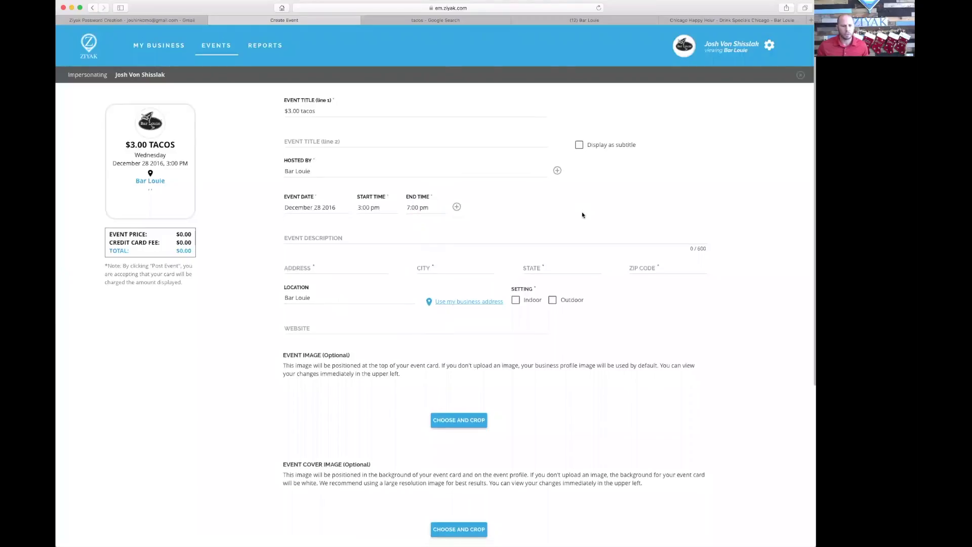
left_click(349, 236)
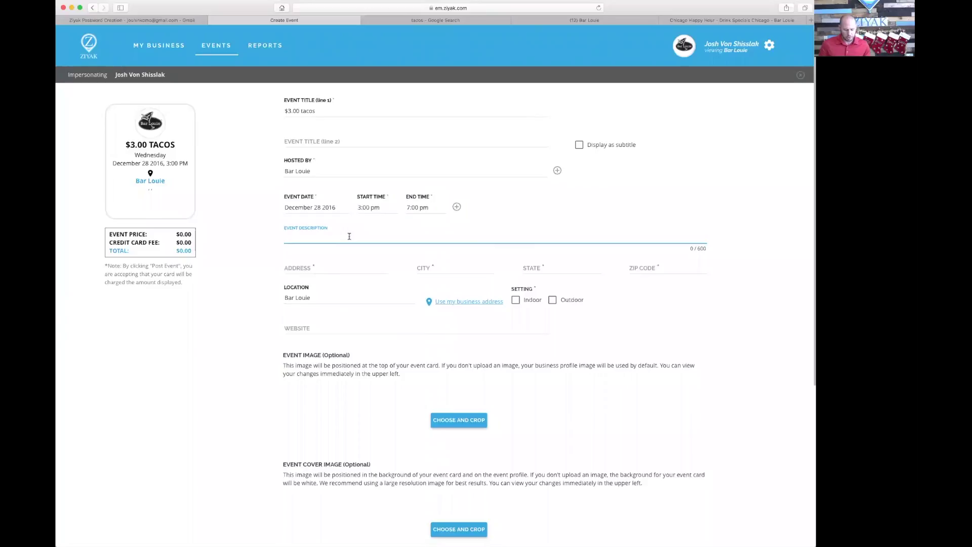
type("stuff ")
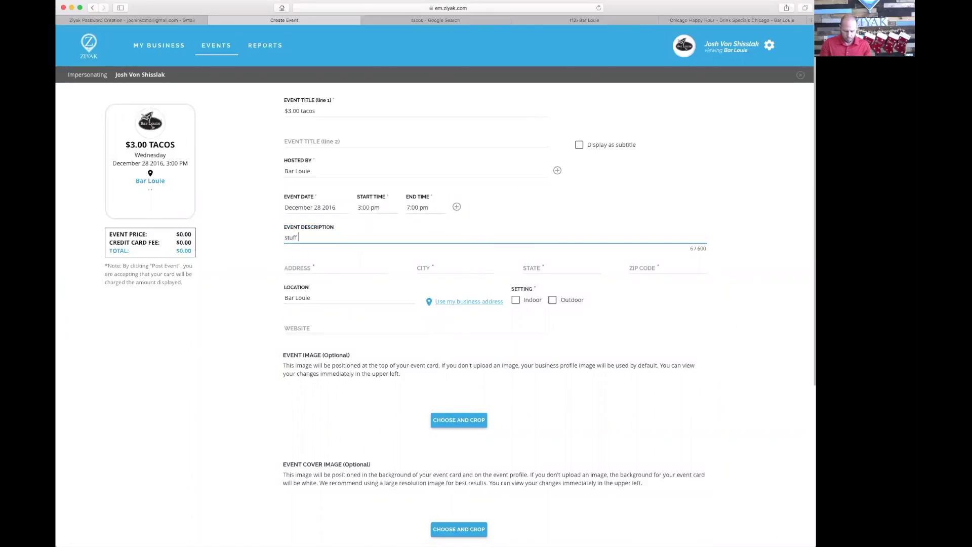
type("your face")
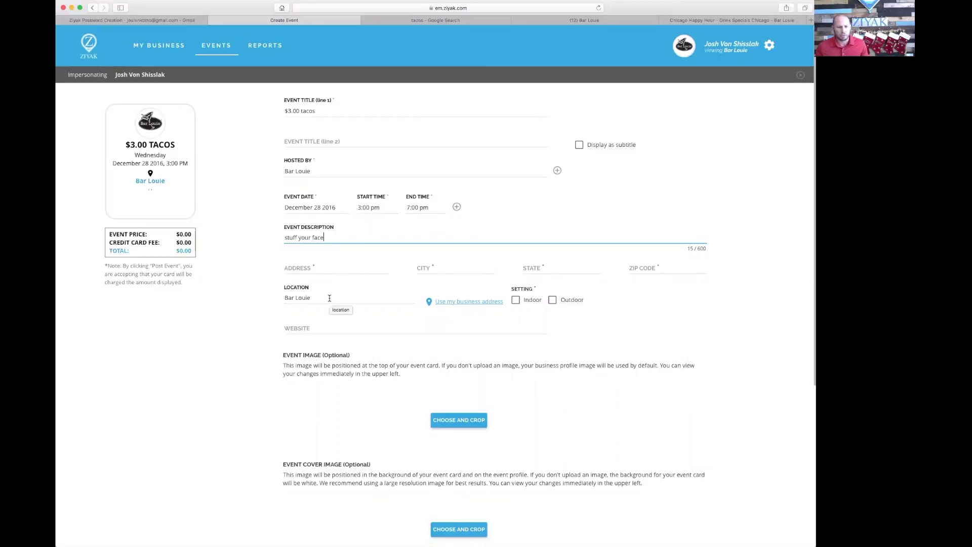
left_click(459, 303)
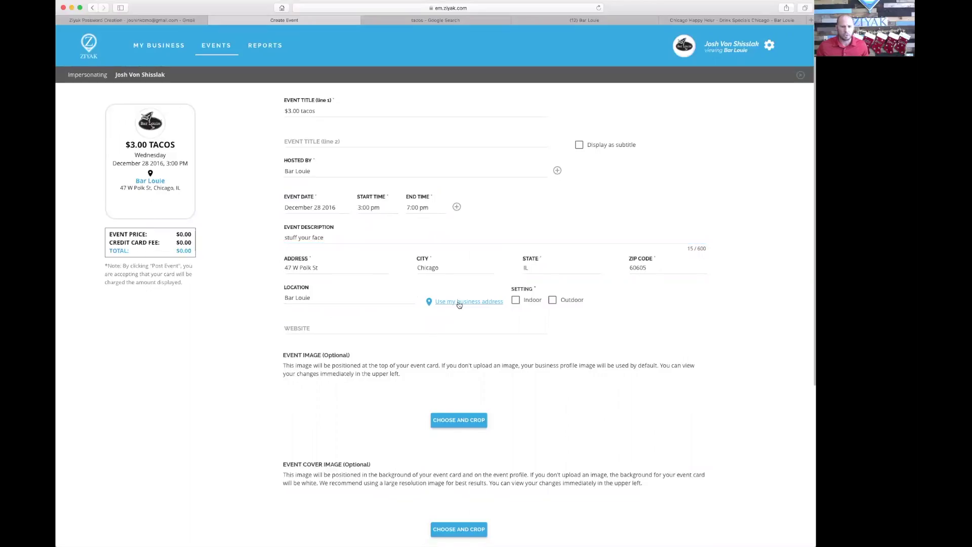
Mark the event setting as Indoor and enter barlouie.com as the event website.
left_click(516, 301)
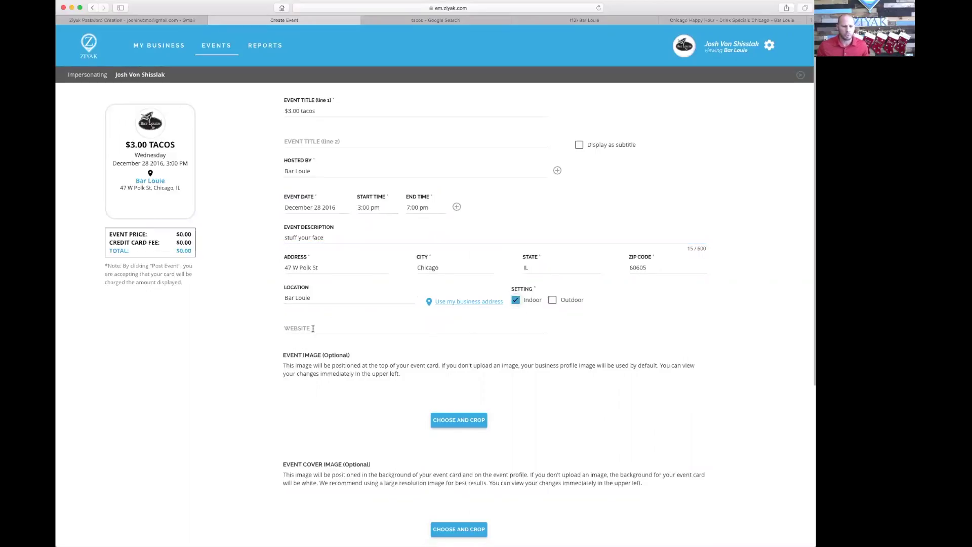
left_click(315, 329)
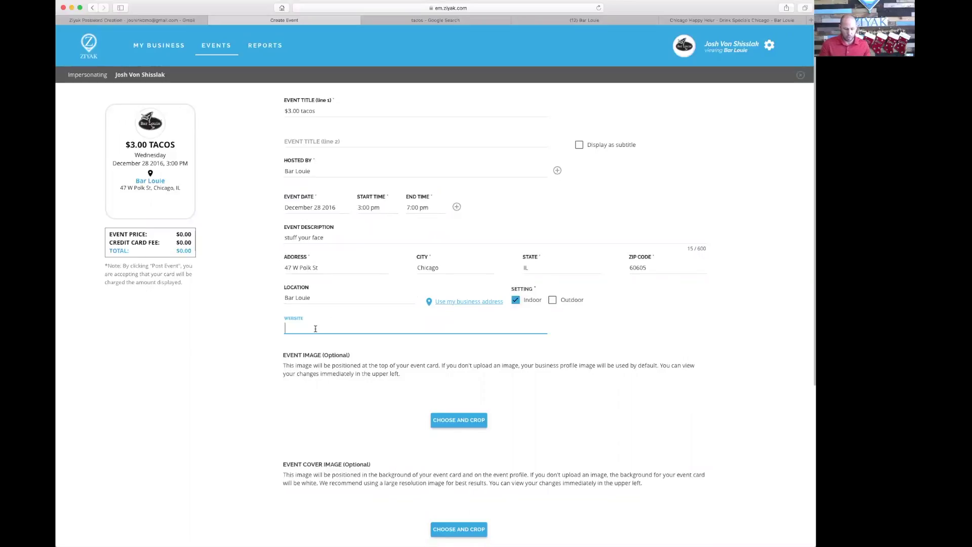
type("barlouie.ci")
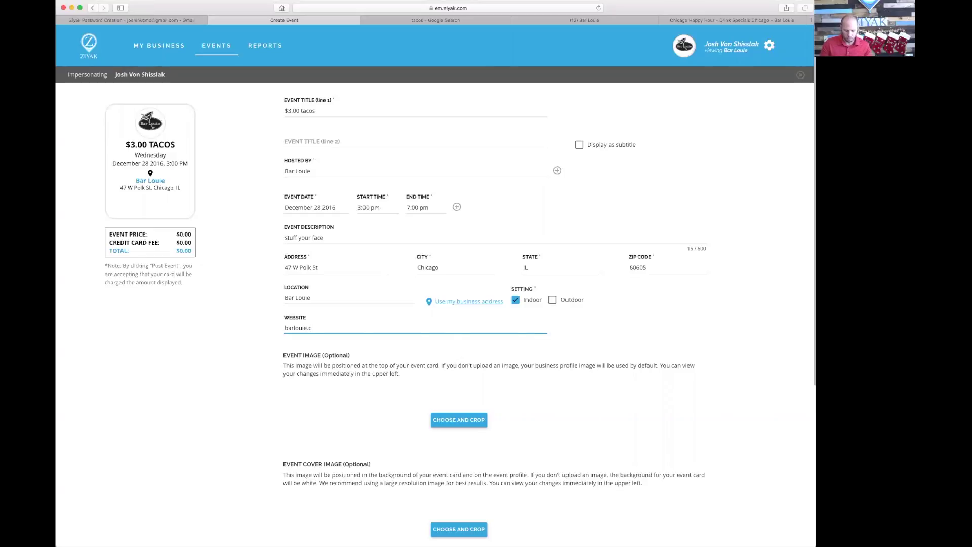
left_click(523, 396)
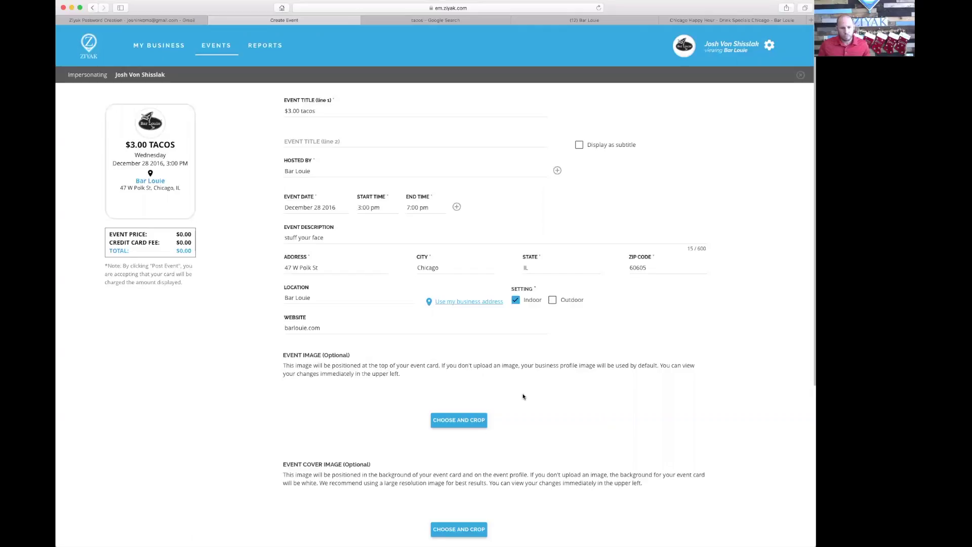
Load the taco photo screenshot from the Desktop as the event cover image.
scroll(479, 392, "down", 2)
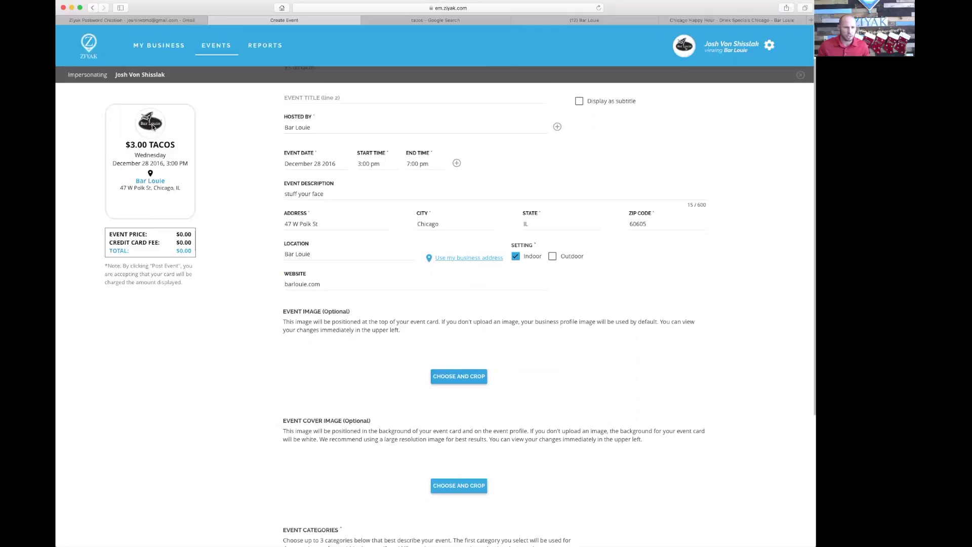
scroll(555, 389, "down", 2)
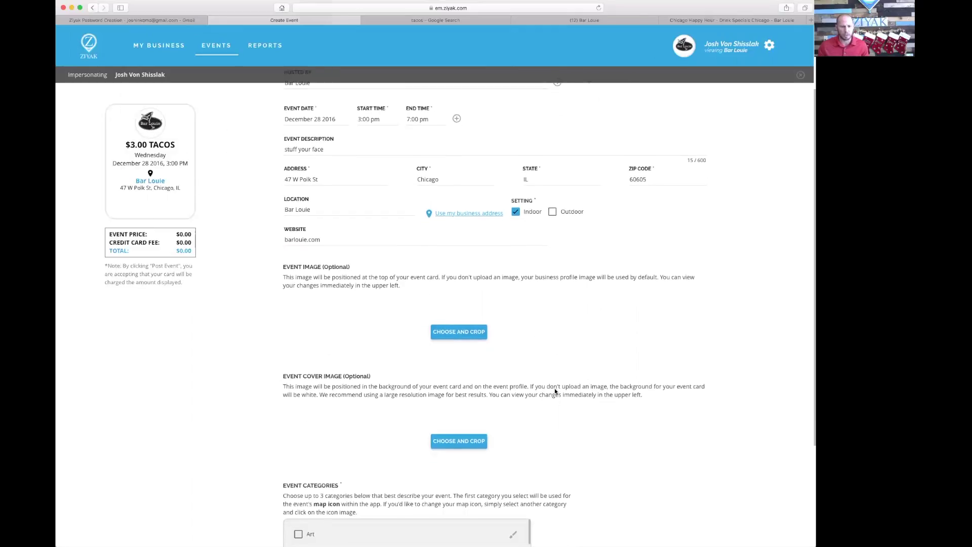
scroll(555, 390, "down", 1)
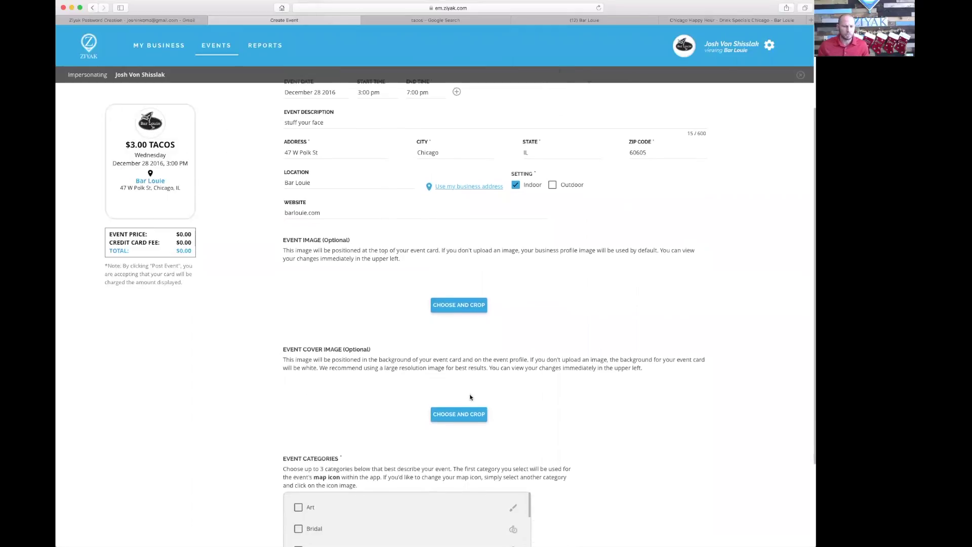
left_click(451, 415)
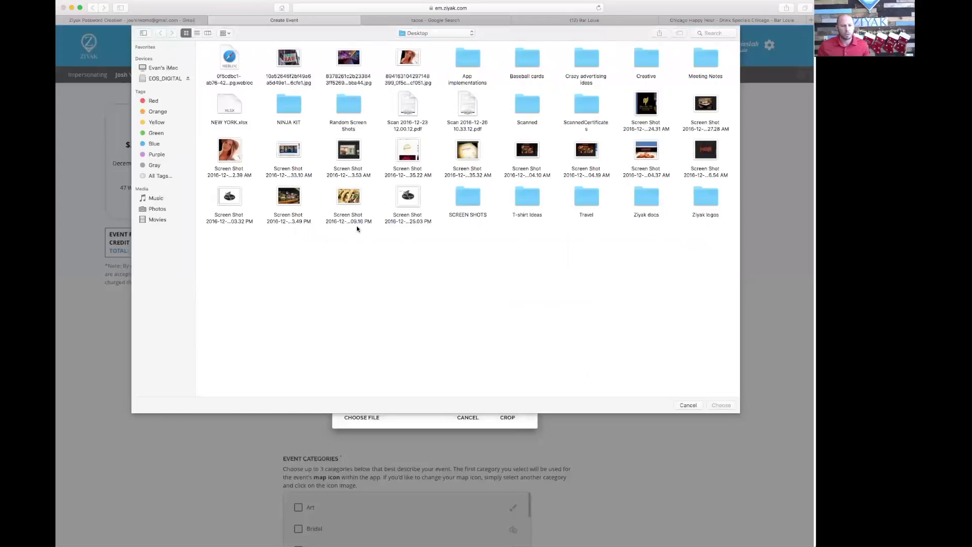
left_click(350, 200)
left_click(719, 405)
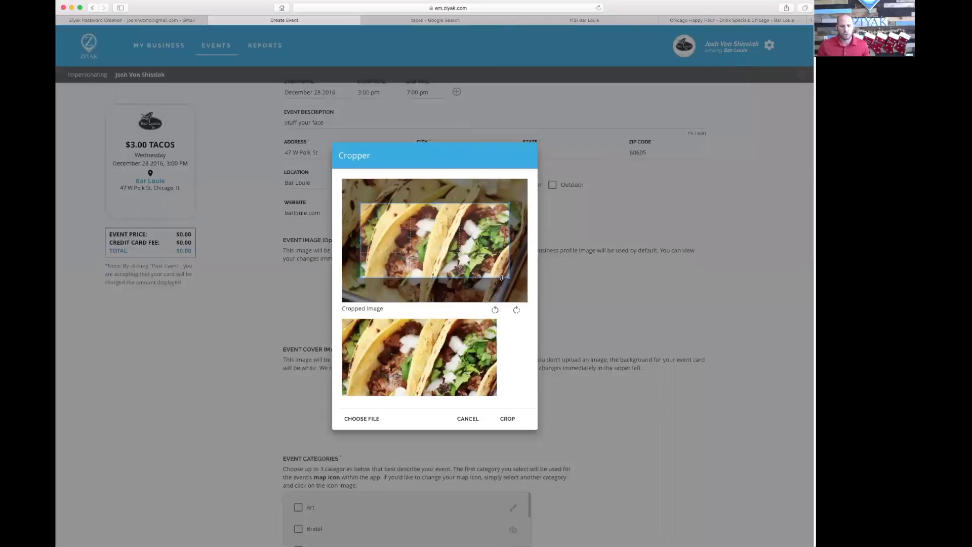
Enlarge the crop area to the taco photo's full width, align it with the photo's upper edge, and apply the crop.
left_click_drag(510, 278, 530, 303)
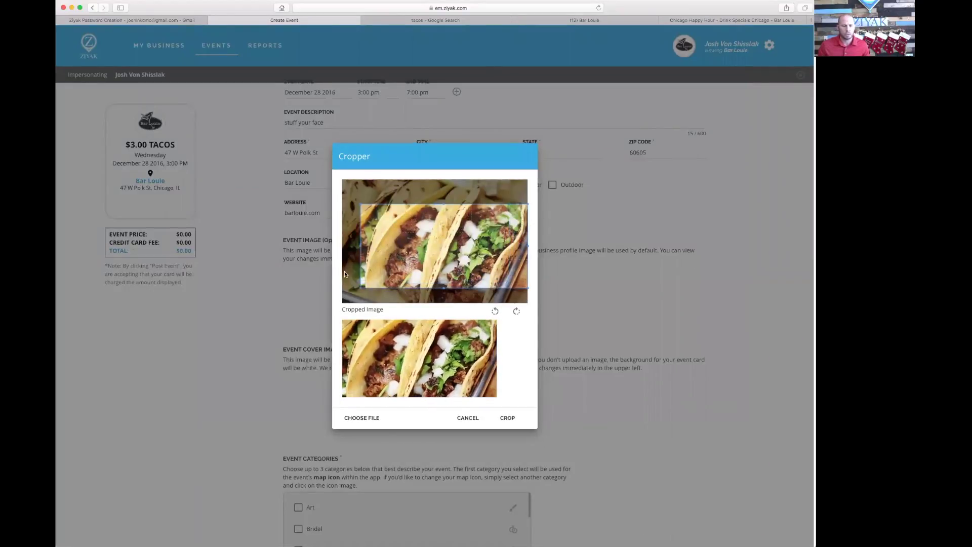
left_click_drag(360, 287, 343, 297)
mouse_move(373, 268)
left_mouse_down()
mouse_move(375, 242)
mouse_move(375, 276)
mouse_move(377, 258)
left_mouse_up()
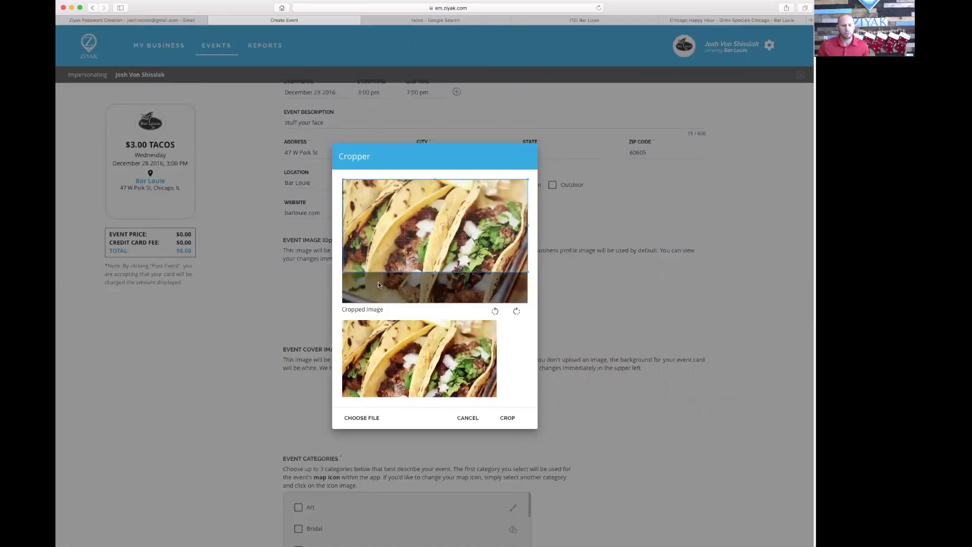
left_click(509, 420)
Assign the event categories Food and Family, choosing Food first so it provides the map icon.
scroll(512, 419, "down", 3)
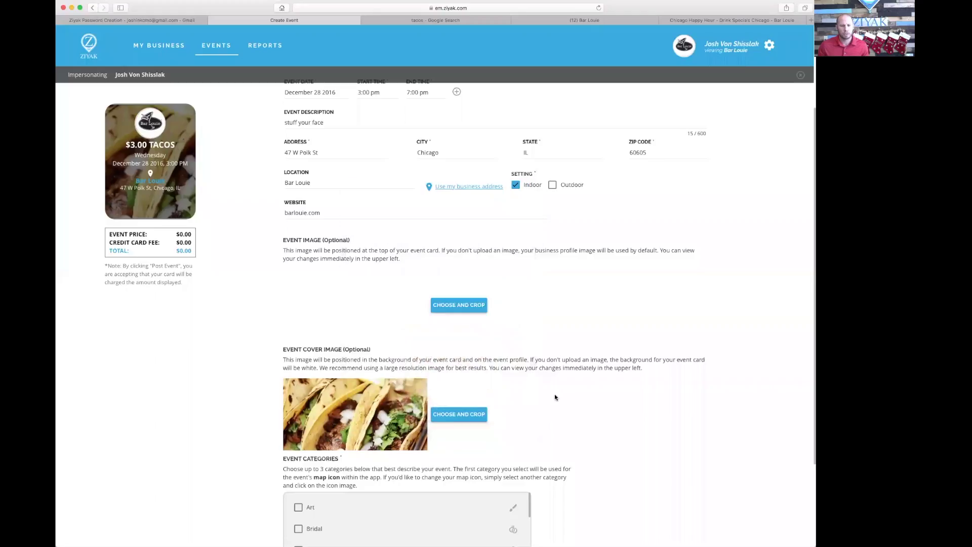
scroll(576, 390, "down", 5)
scroll(358, 439, "down", 6)
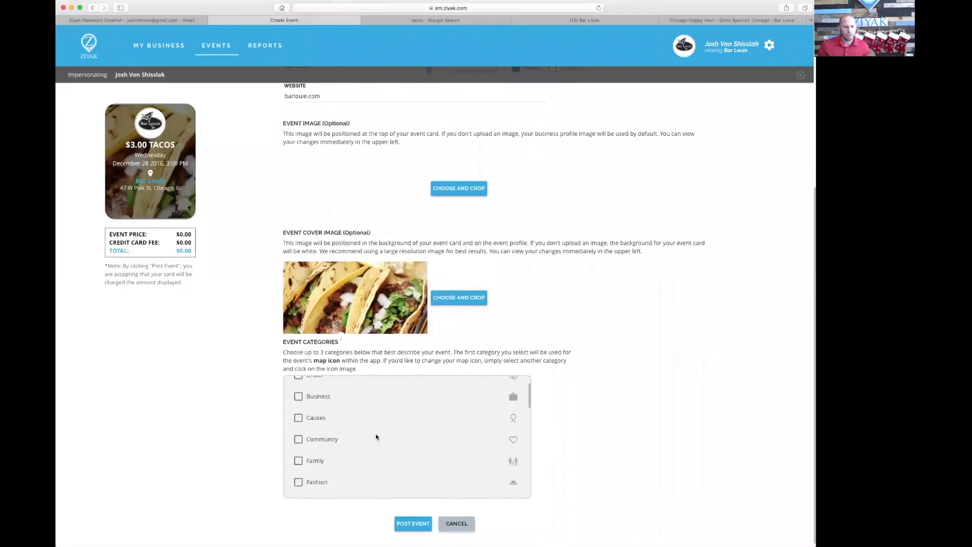
scroll(375, 434, "down", 1)
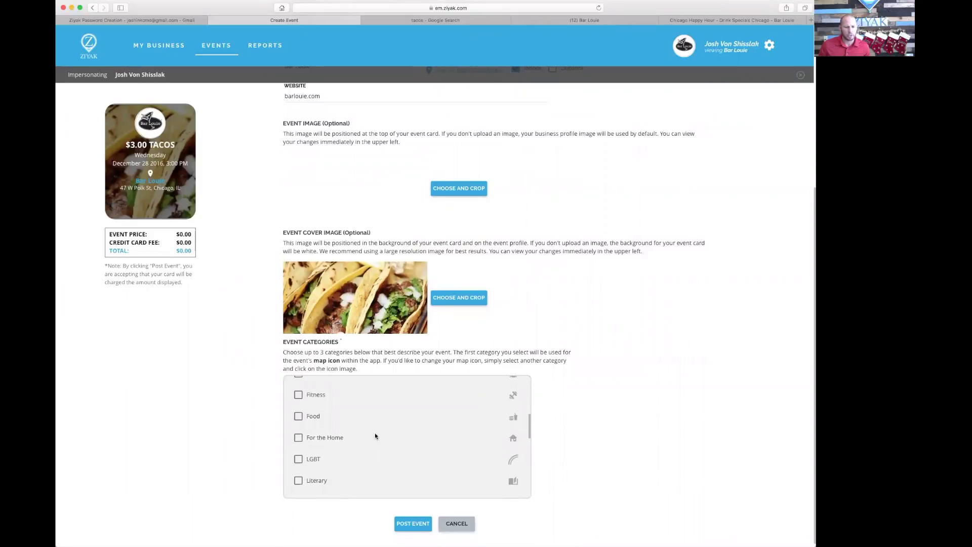
left_click(299, 418)
scroll(344, 430, "up", 1)
scroll(349, 424, "up", 4)
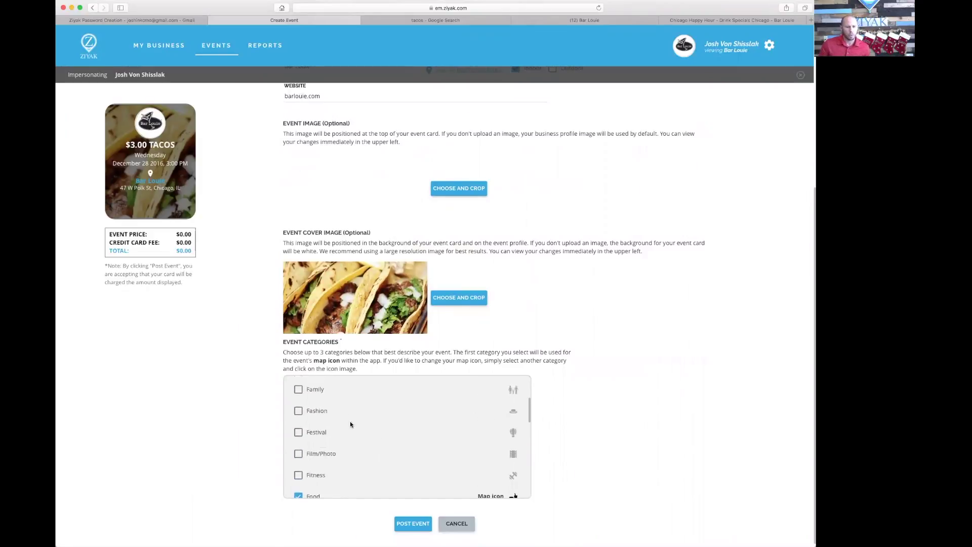
left_click(299, 407)
scroll(364, 418, "down", 3)
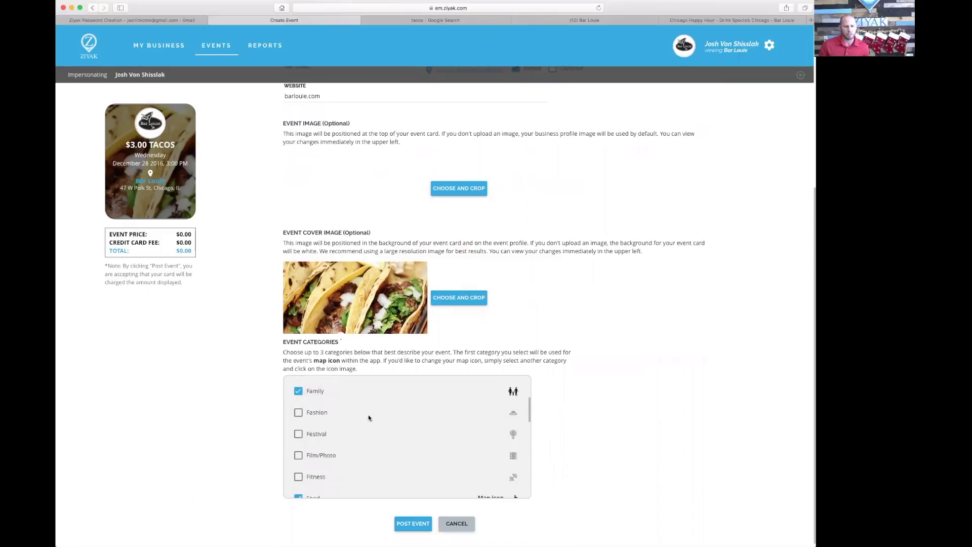
scroll(598, 412, "down", 1)
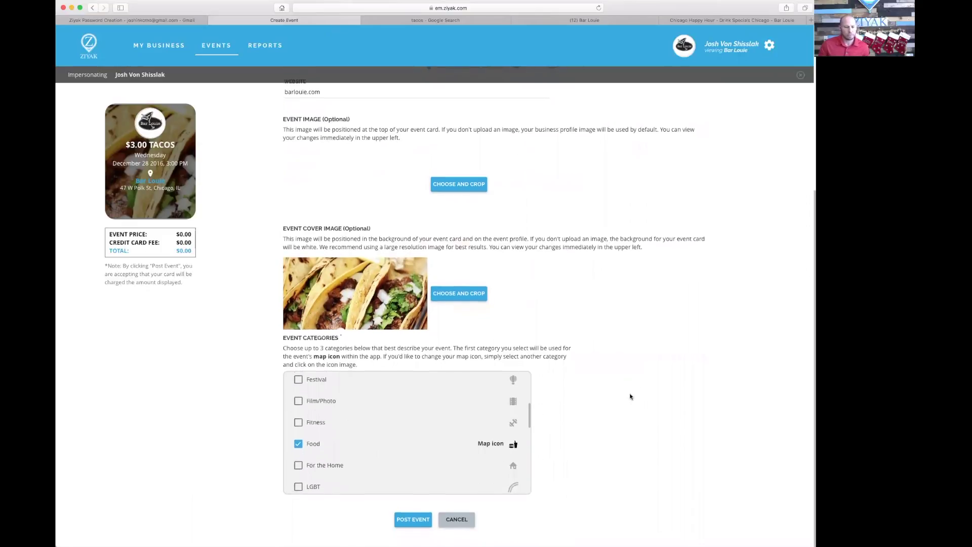
Add a second date row to the event and set its date to December 29 2016.
scroll(632, 381, "up", 5)
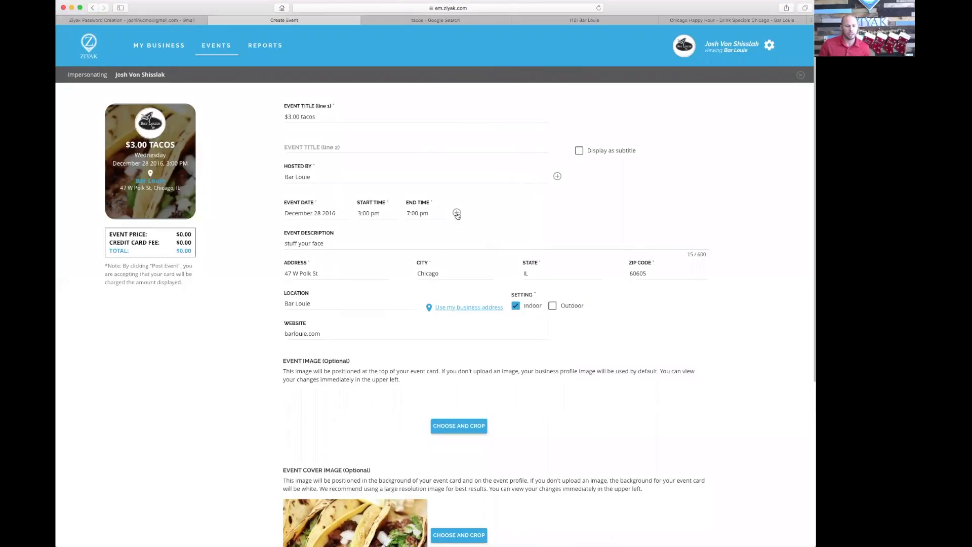
left_click(457, 213)
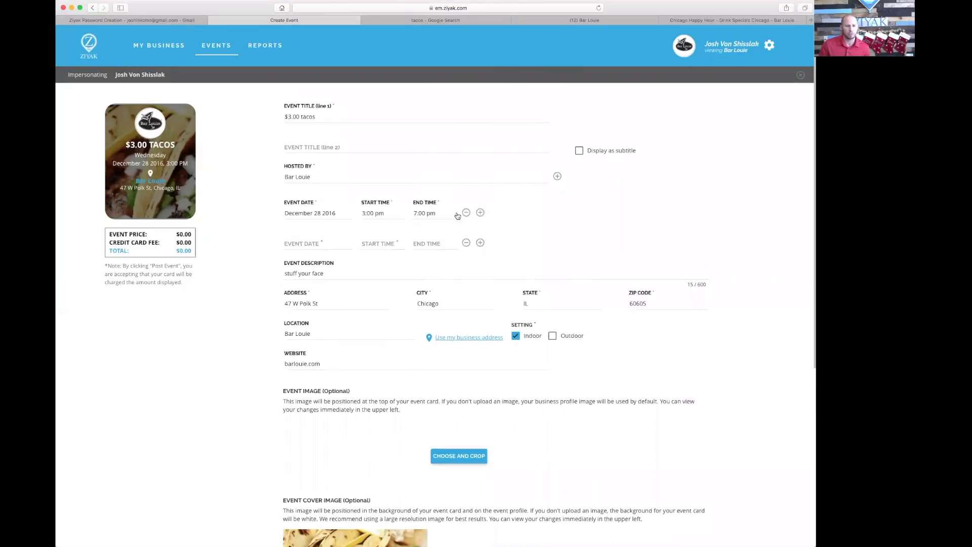
left_click(292, 245)
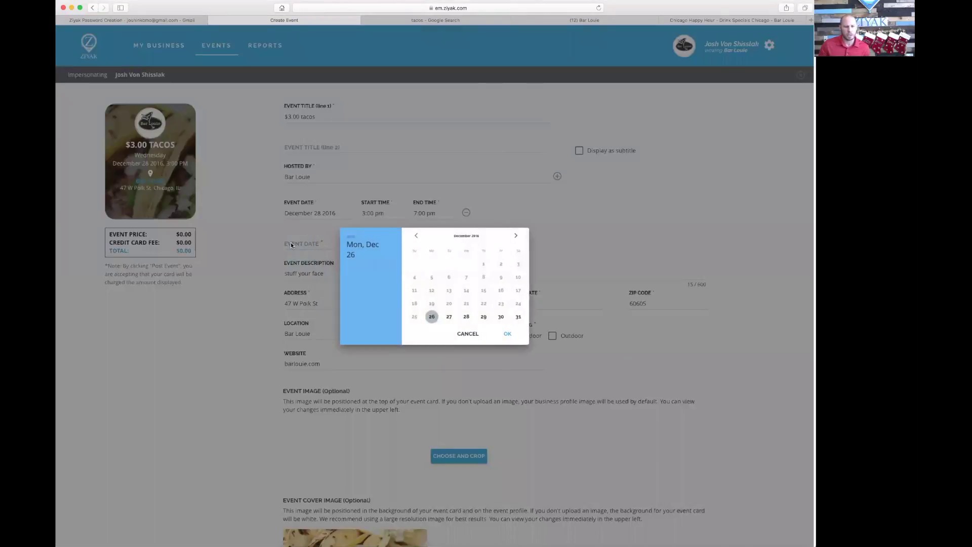
left_click(484, 317)
left_click(508, 333)
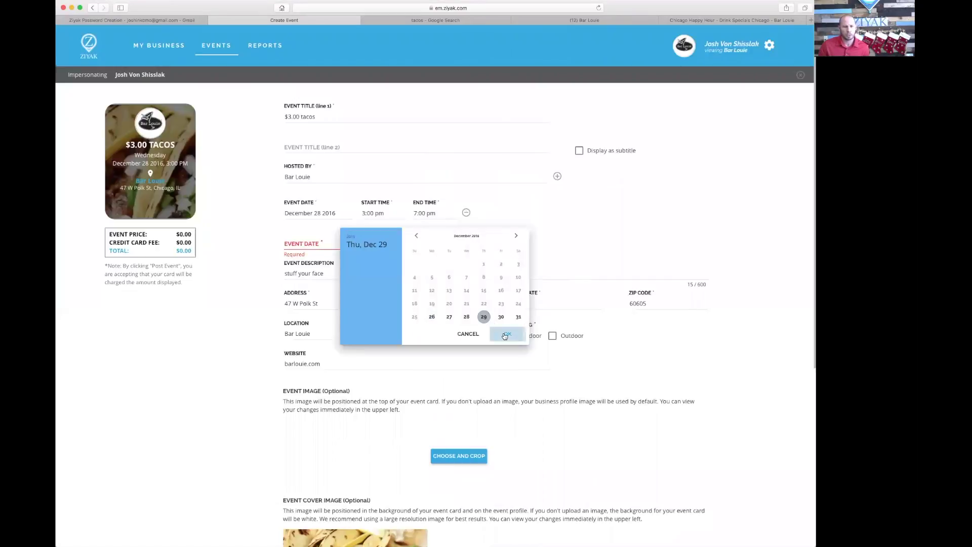
Set the December 29 2016 row's start time to 3:00 pm and its end time to 7:00 pm.
left_click(378, 242)
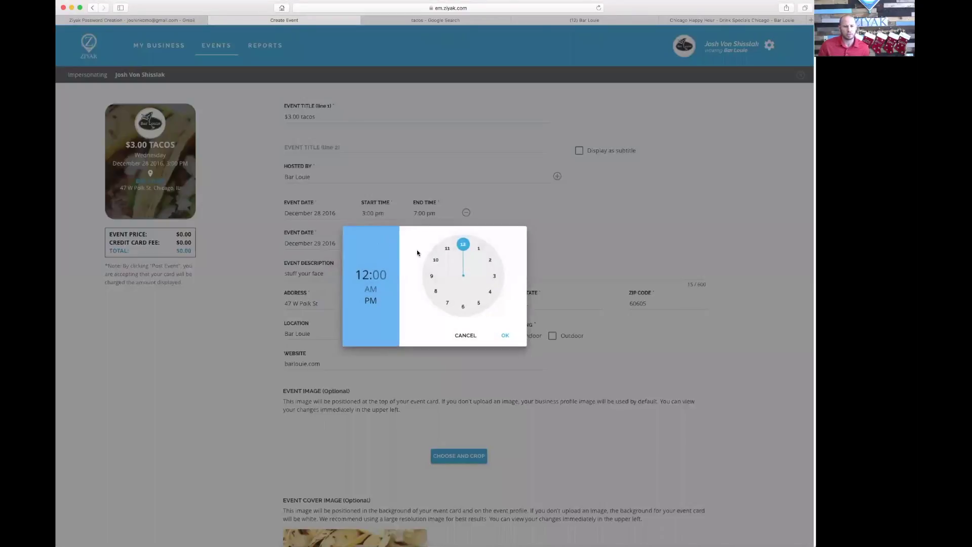
left_click(504, 331)
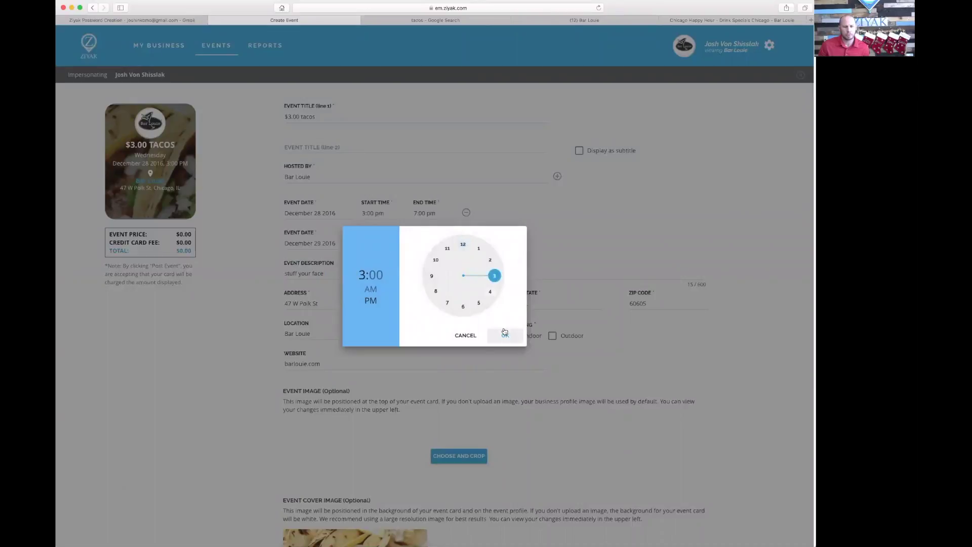
left_click(433, 245)
left_click(447, 303)
left_click(504, 335)
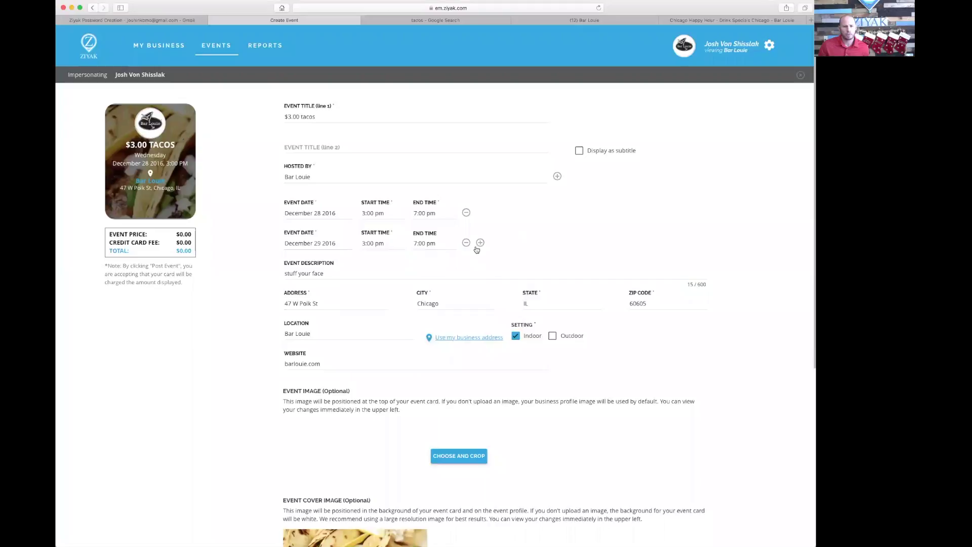
Review the rest of the $3.00 tacos event form and post the event.
scroll(521, 404, "down", 5)
scroll(522, 404, "down", 5)
scroll(406, 435, "down", 3)
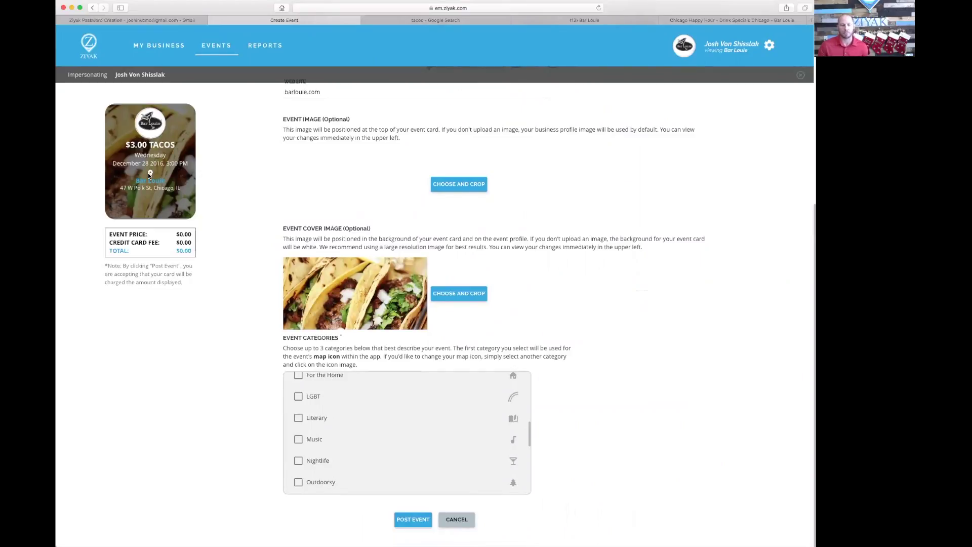
left_click(410, 518)
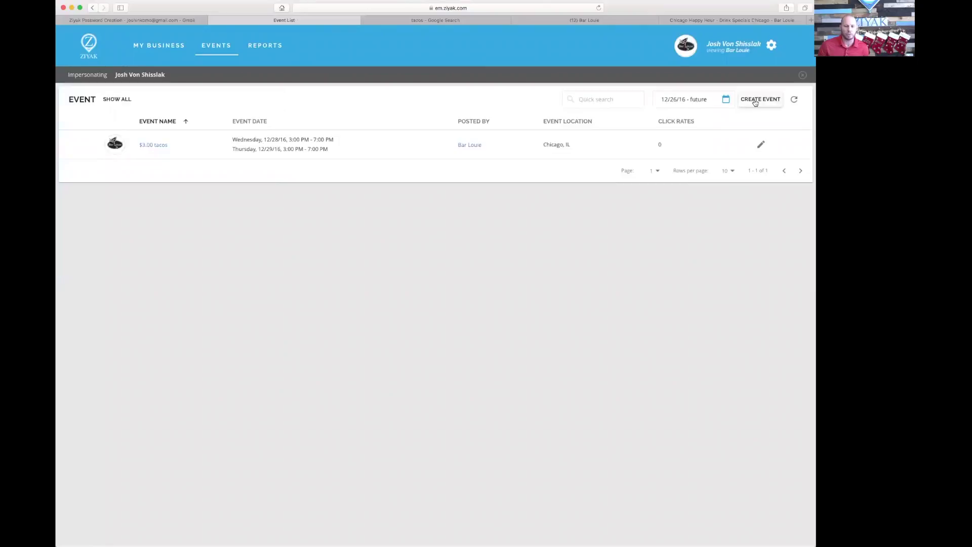
Stop impersonating the Bar Louie account and start creating a new business with Free pricing.
left_click(803, 76)
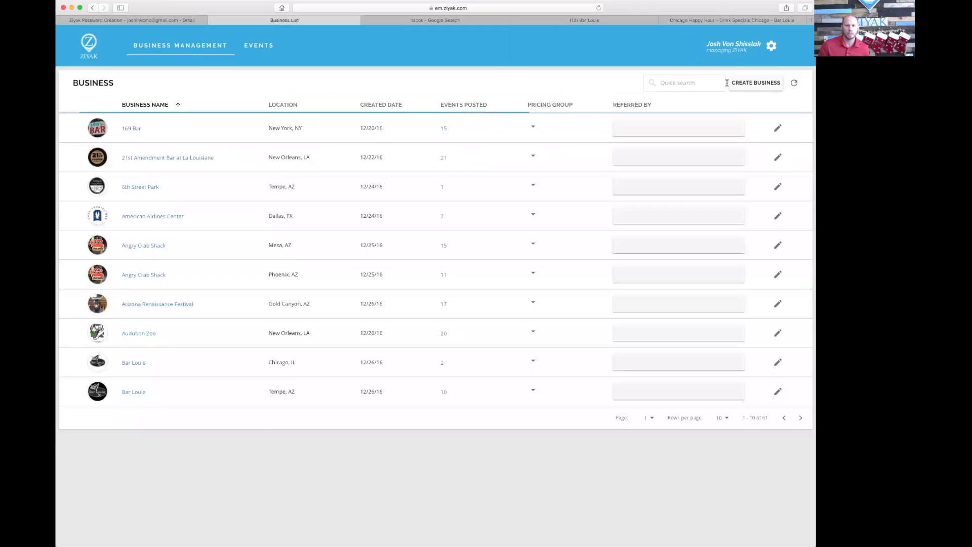
left_click(746, 84)
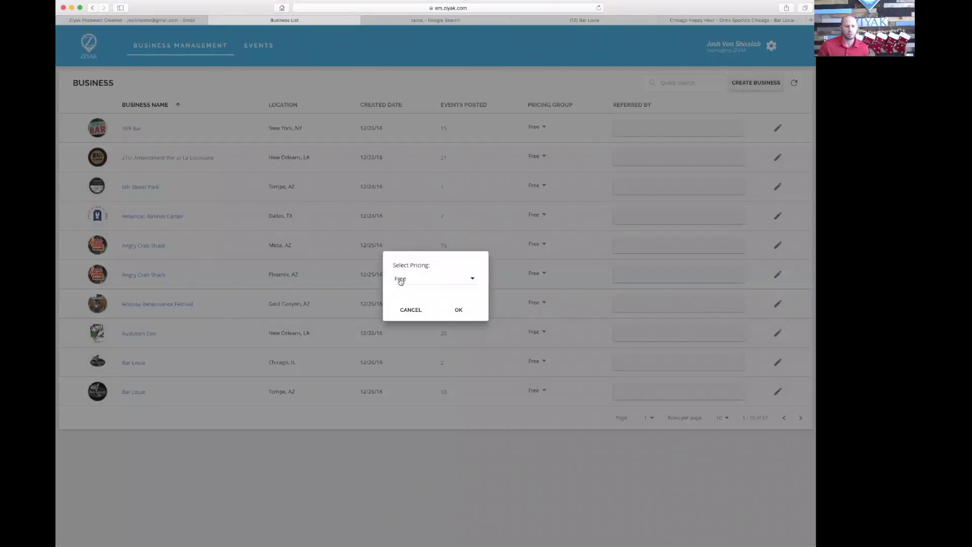
left_click(454, 310)
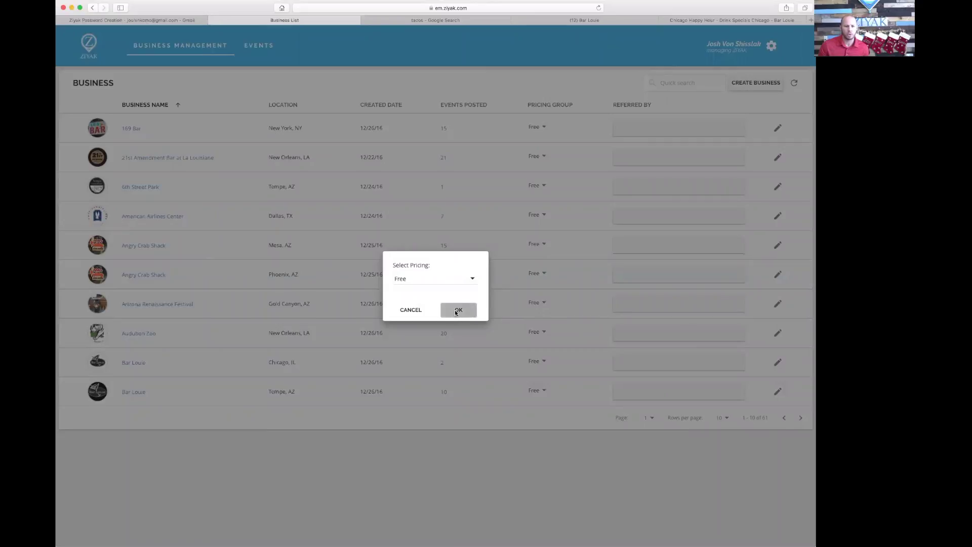